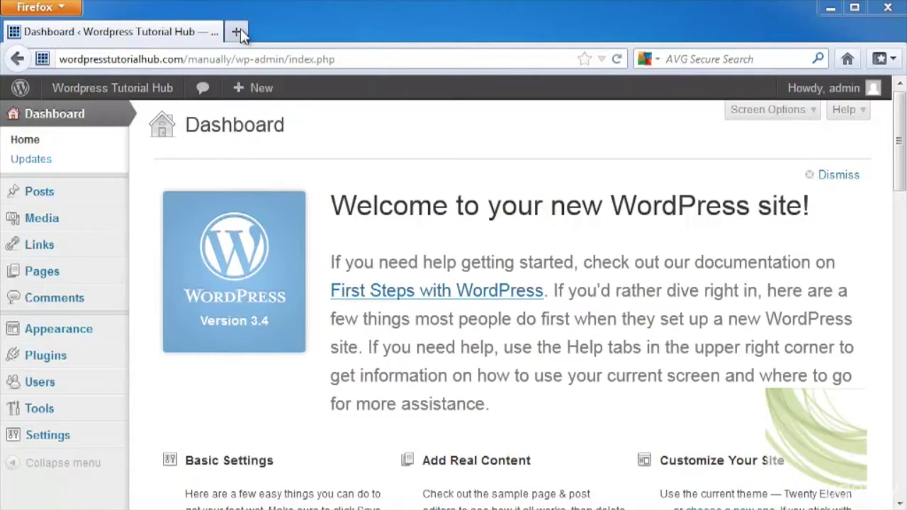
- View the live site wordpresstutorialhub.com/manually in a new tab, look through its current front page, and close the tab
text(wordpress)
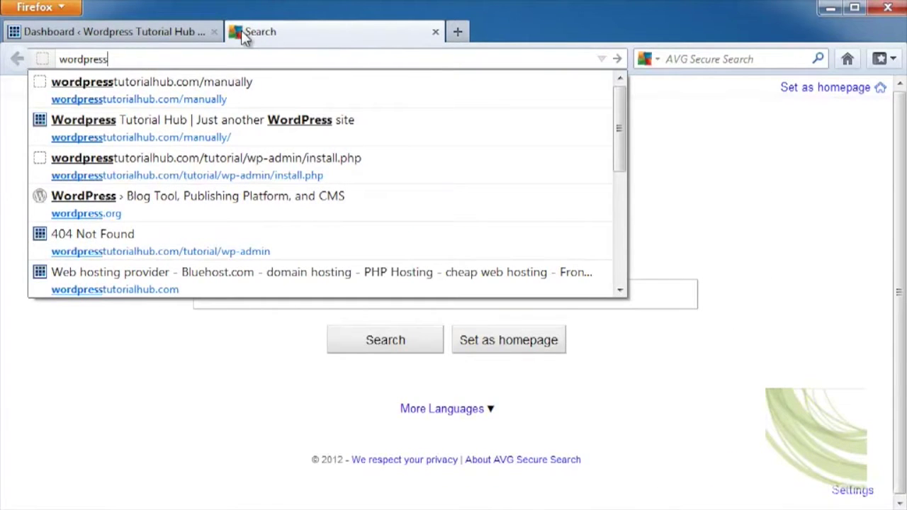
key(Down)
key(Return)
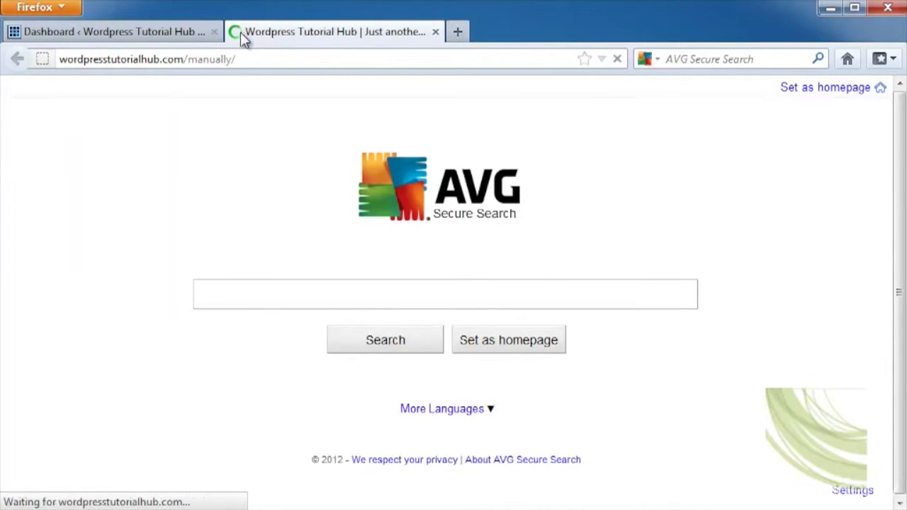
scroll(884, 359, down, 6)
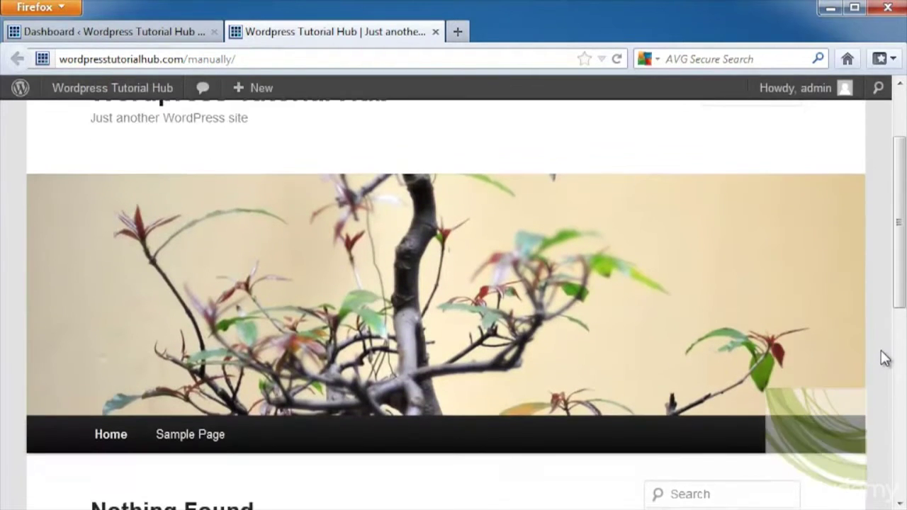
scroll(310, 193, up, 5)
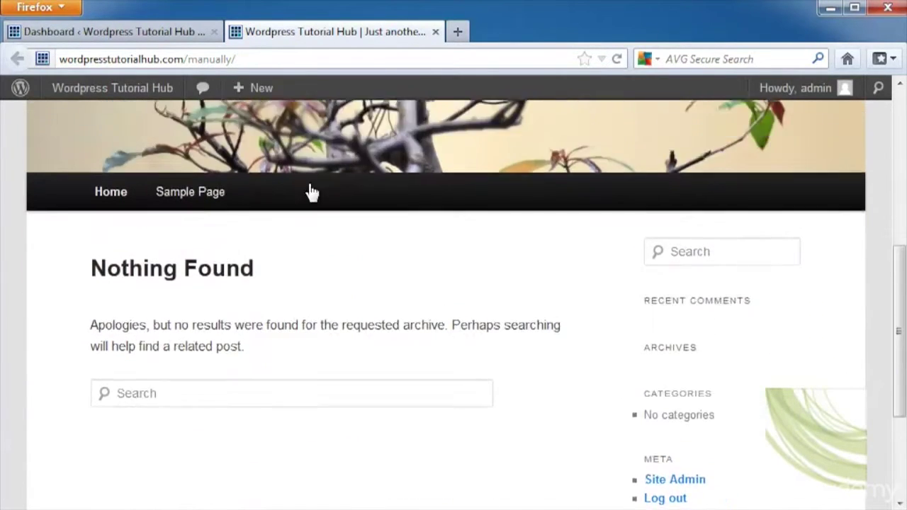
mouse_move(183, 439)
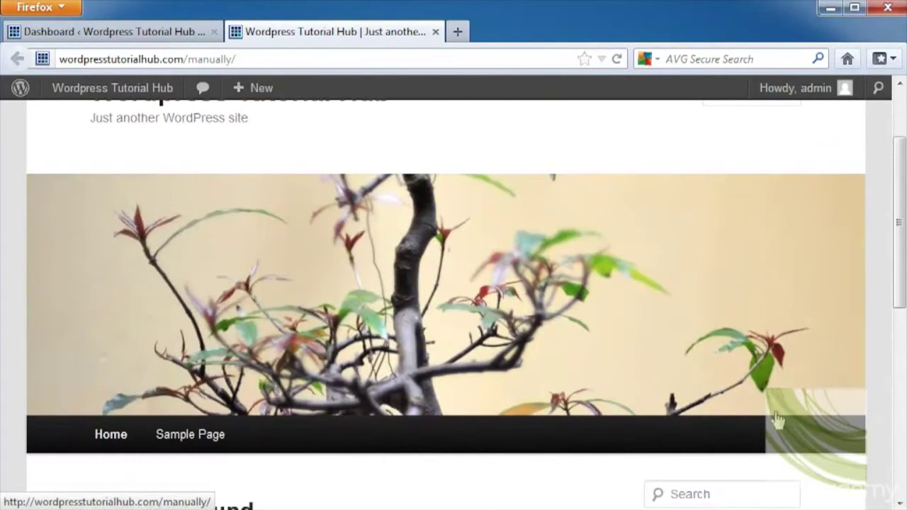
scroll(866, 425, down, 3)
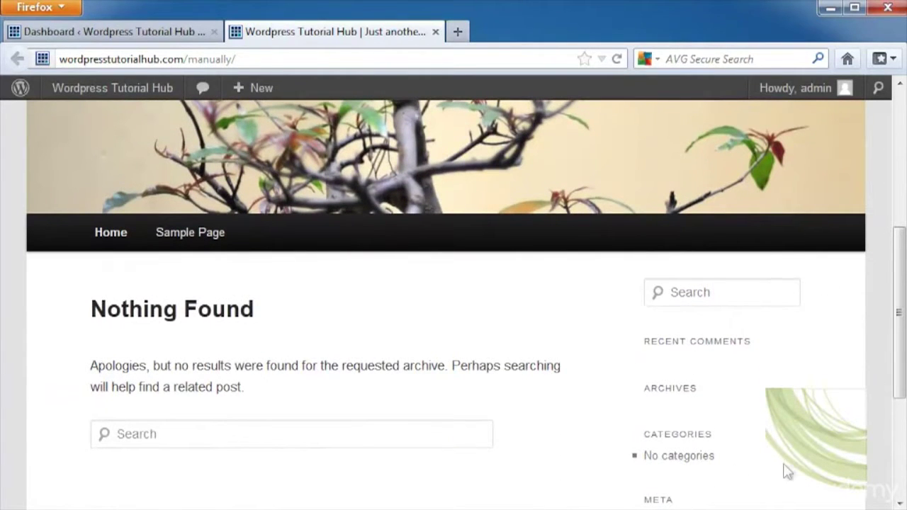
scroll(788, 471, down, 3)
scroll(778, 457, up, 7)
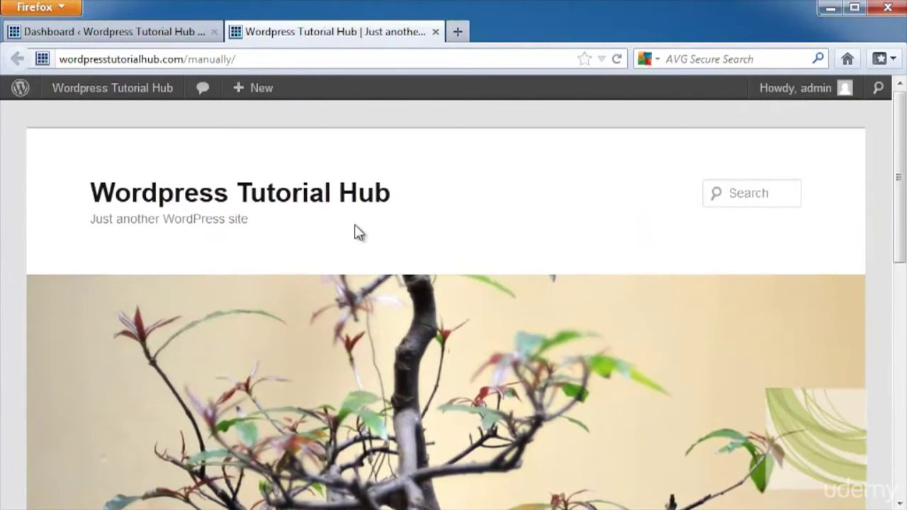
click(435, 32)
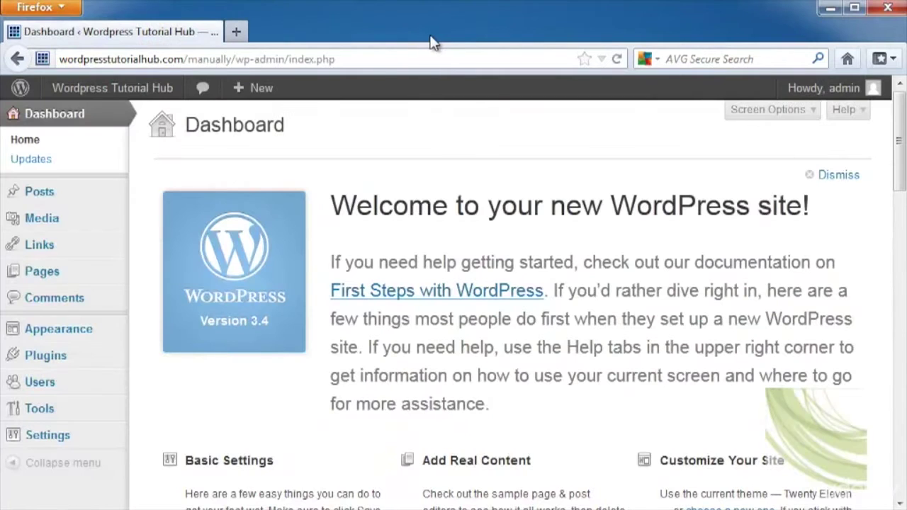
- Go from the site's front page to its theme management page and review the current and available themes
mouse_move(131, 98)
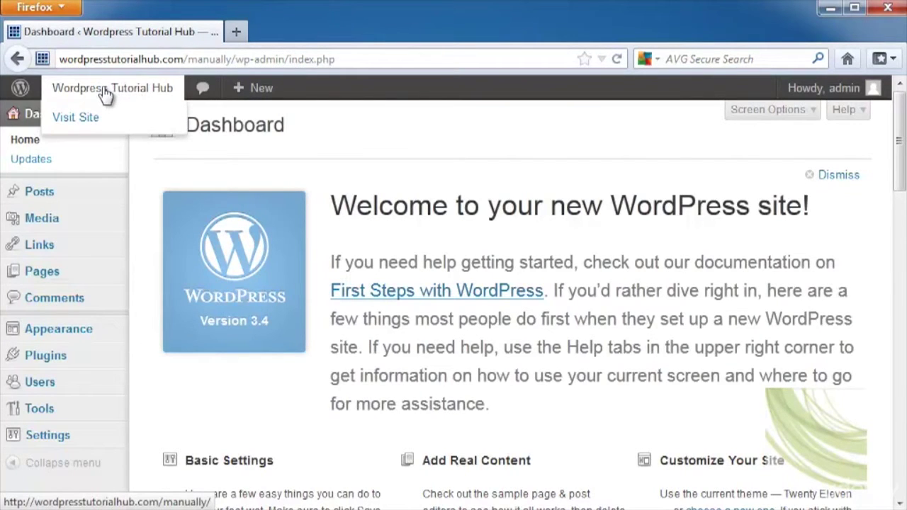
click(105, 94)
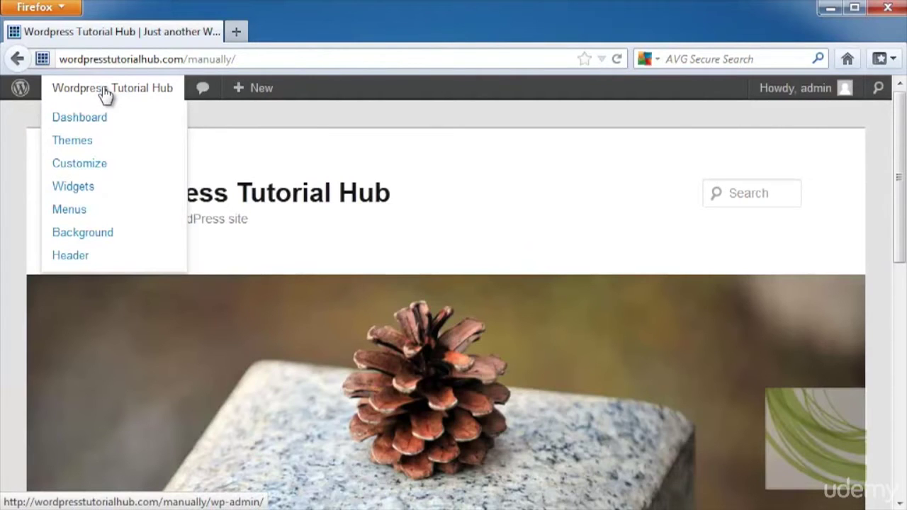
click(67, 145)
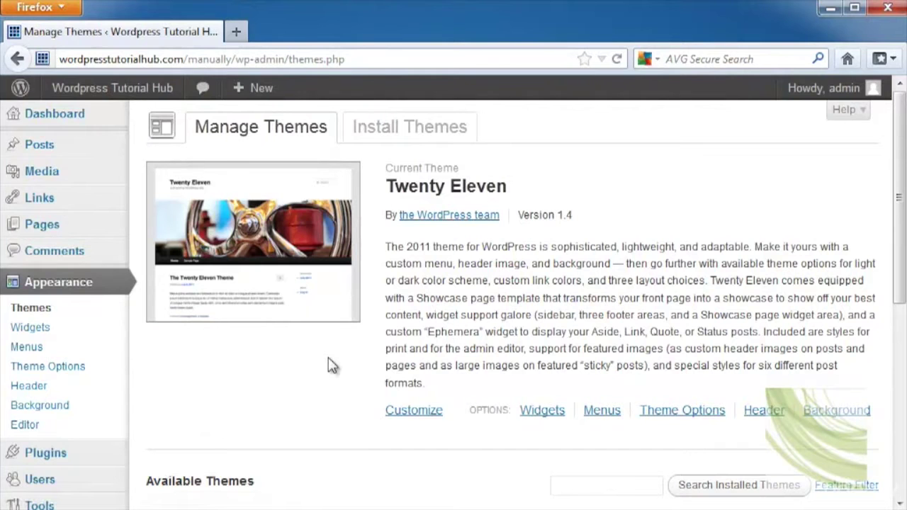
scroll(334, 415, down, 3)
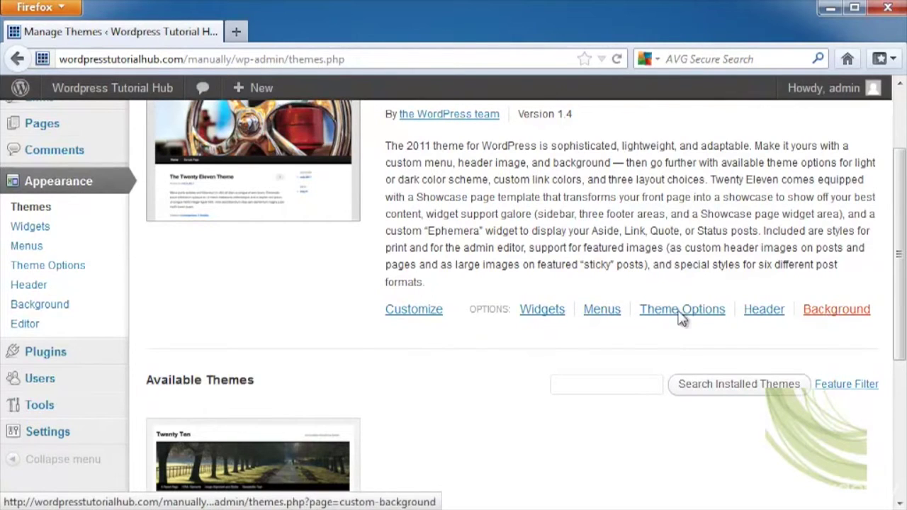
scroll(387, 340, down, 1)
scroll(397, 336, down, 5)
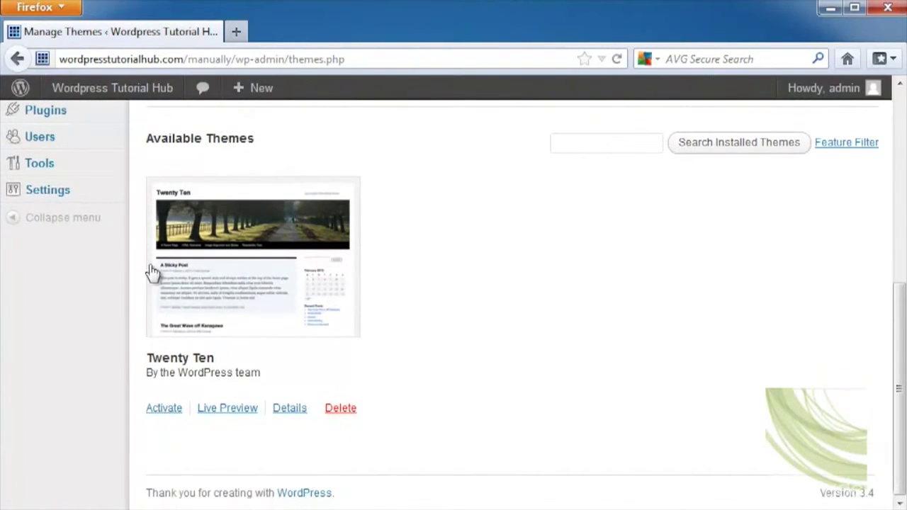
scroll(504, 372, up, 8)
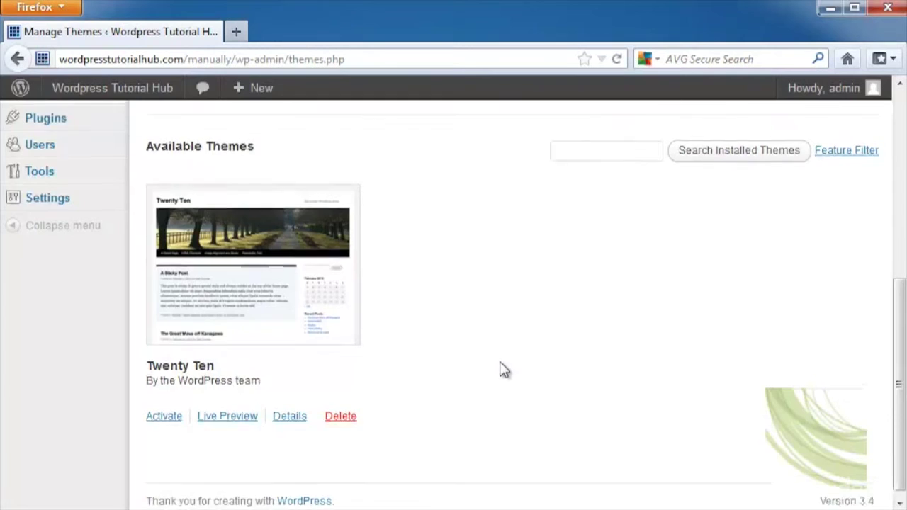
- Search for installable themes with the keyword "tutorial" and look over the matching themes
click(413, 128)
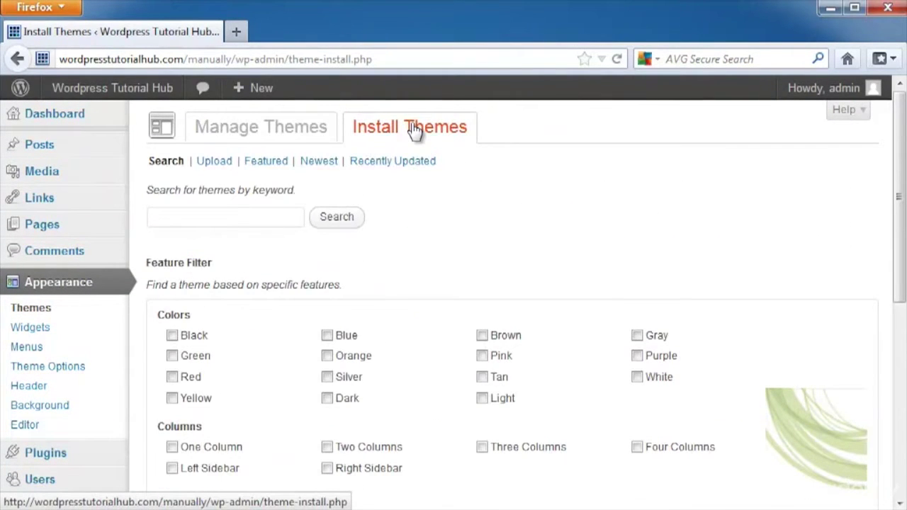
click(226, 217)
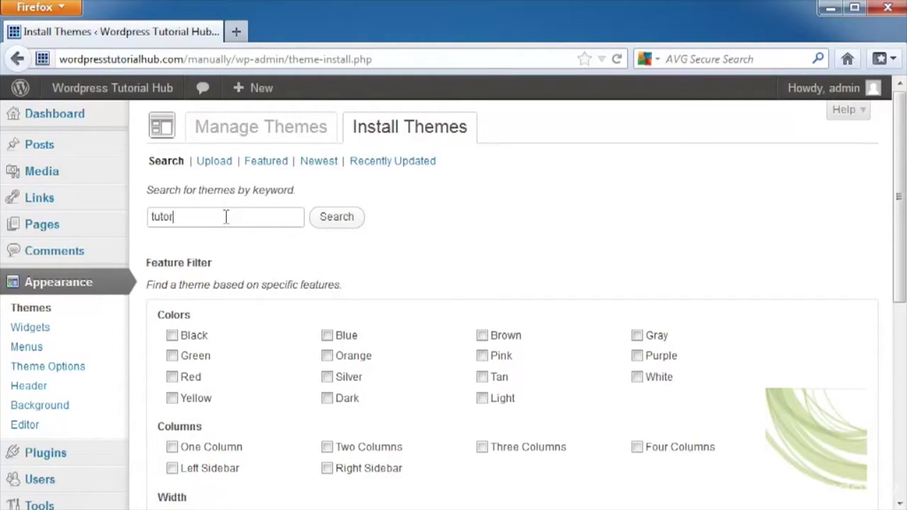
click(334, 219)
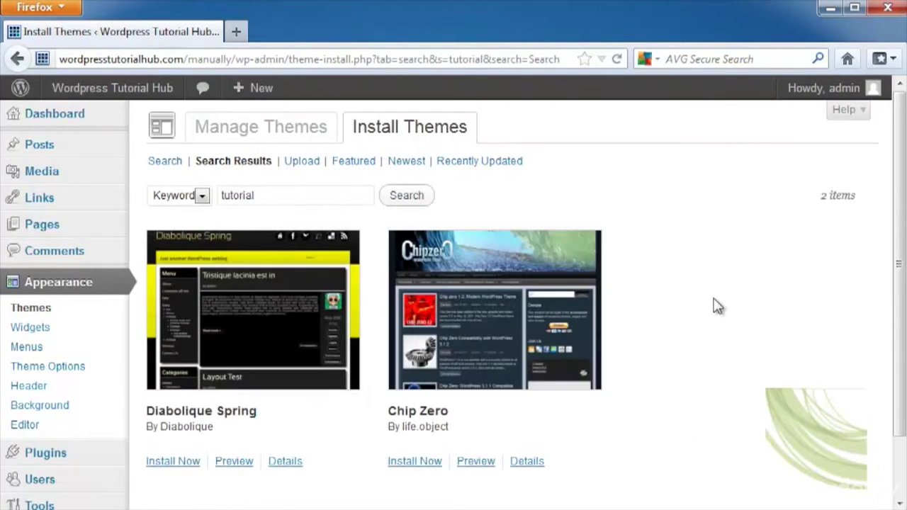
scroll(714, 305, down, 2)
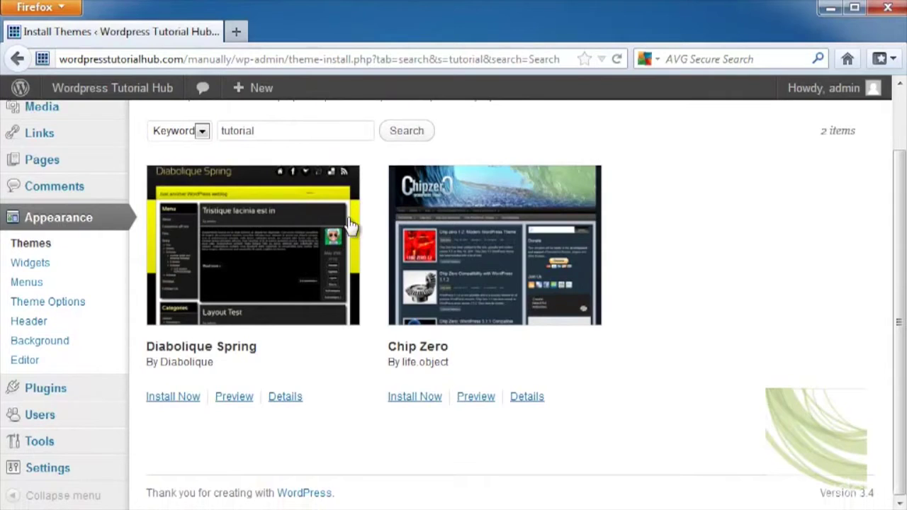
scroll(305, 224, up, 2)
- Run two more keyword searches for installable themes, one for "teaching" and one for "animals"
drag(283, 197, 183, 196)
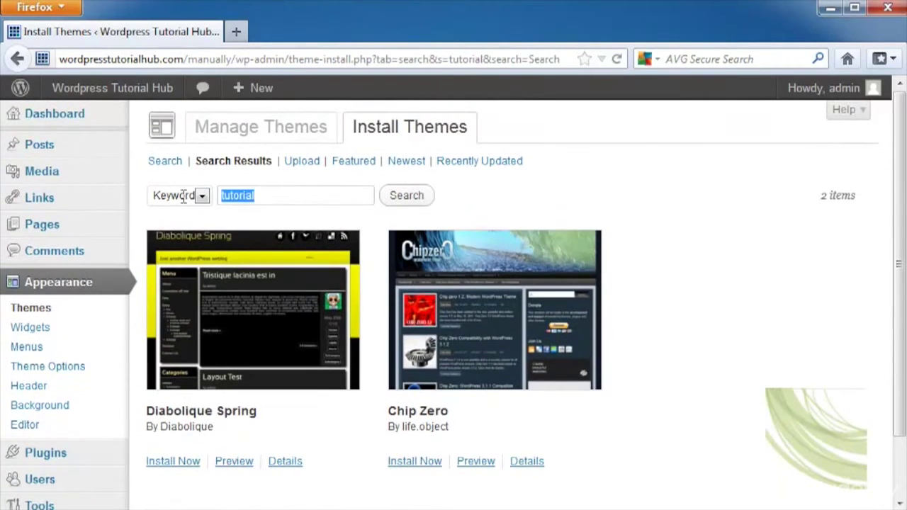
click(194, 197)
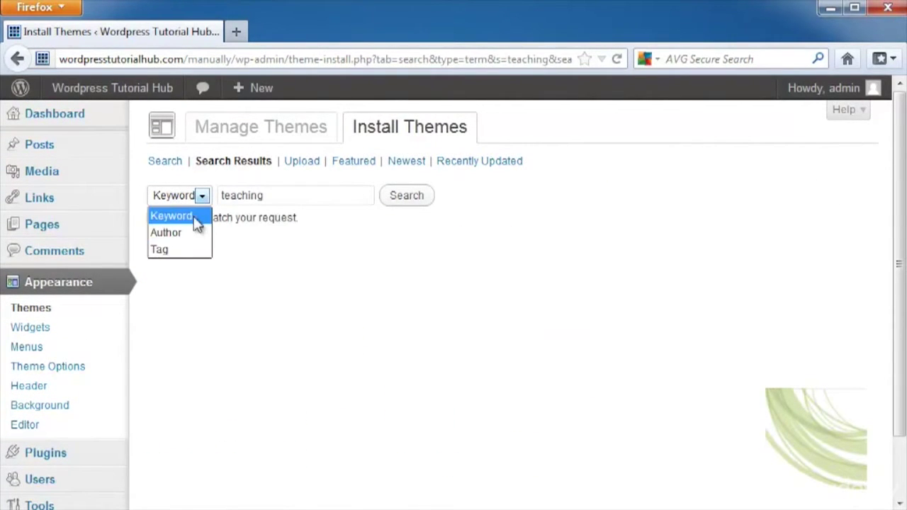
click(197, 223)
mouse_move(96, 188)
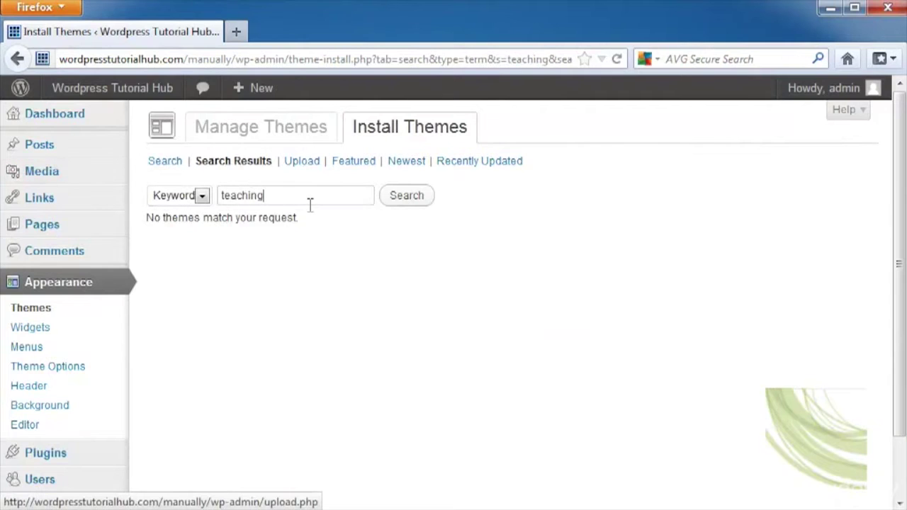
drag(310, 199, 154, 197)
text(tutorial)
key(Return)
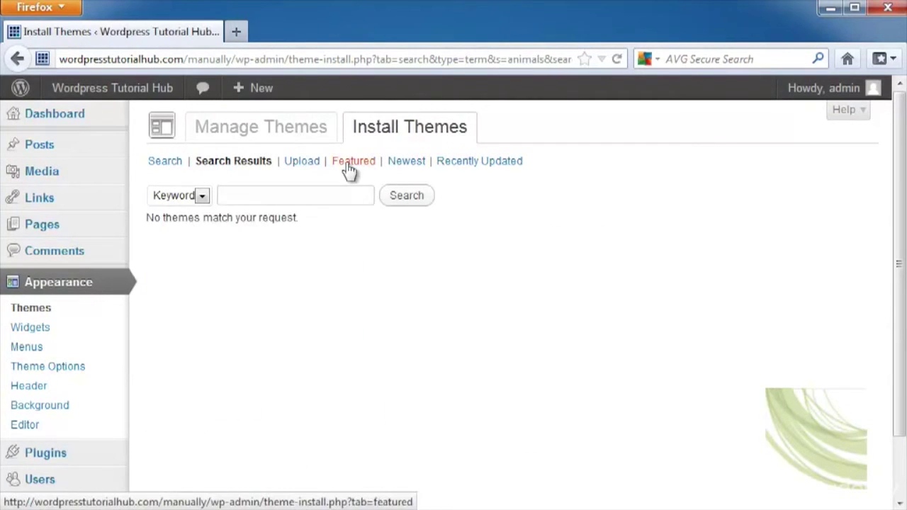
- Browse the featured themes available for installation
click(350, 166)
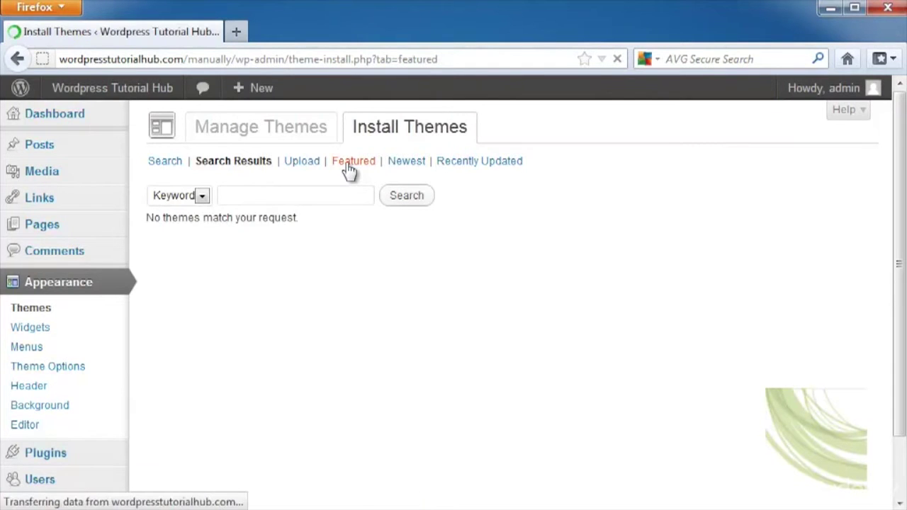
scroll(870, 352, down, 7)
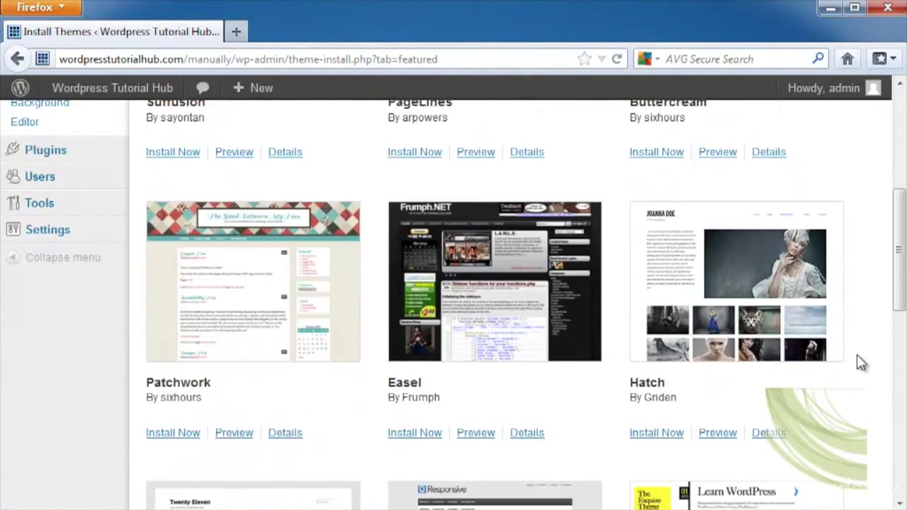
scroll(858, 362, down, 5)
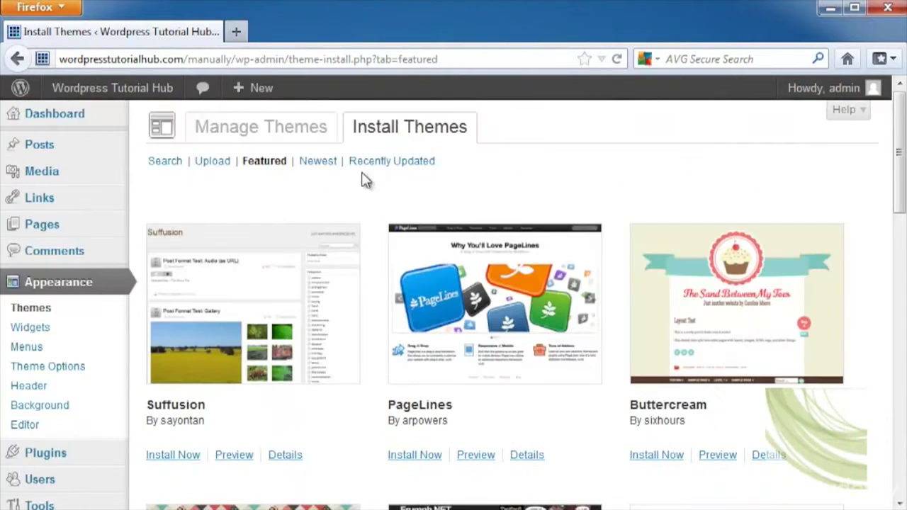
- Install the Catch Box theme from the list of newest themes
click(363, 165)
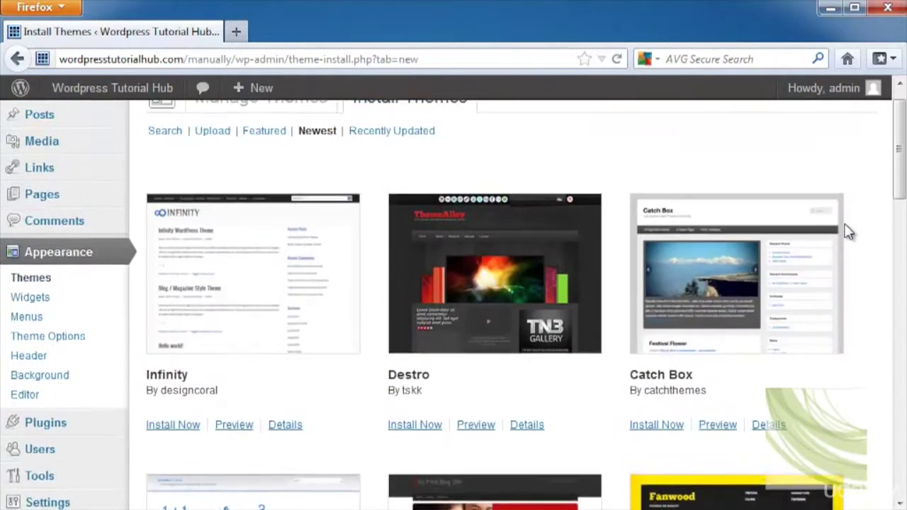
scroll(855, 203, up, 1)
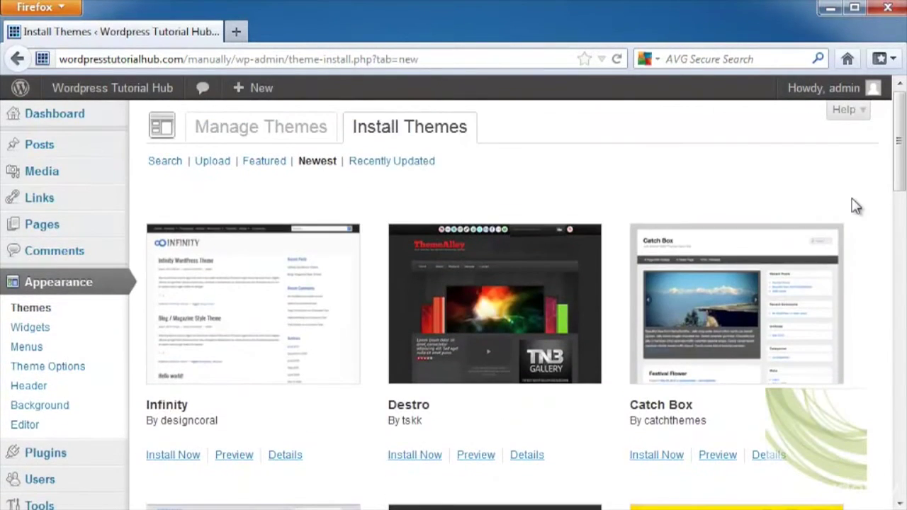
click(656, 458)
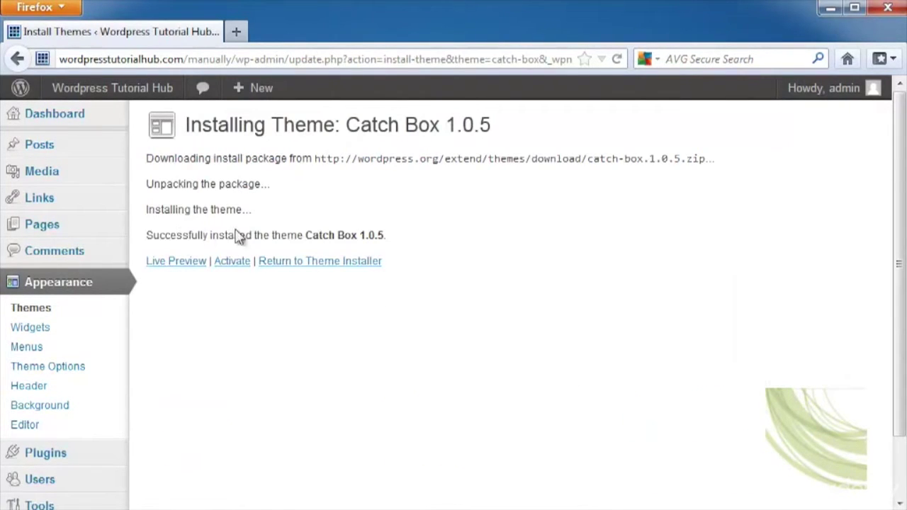
- Check the Catch Box theme in a live preview of the site, and save and activate it
click(179, 264)
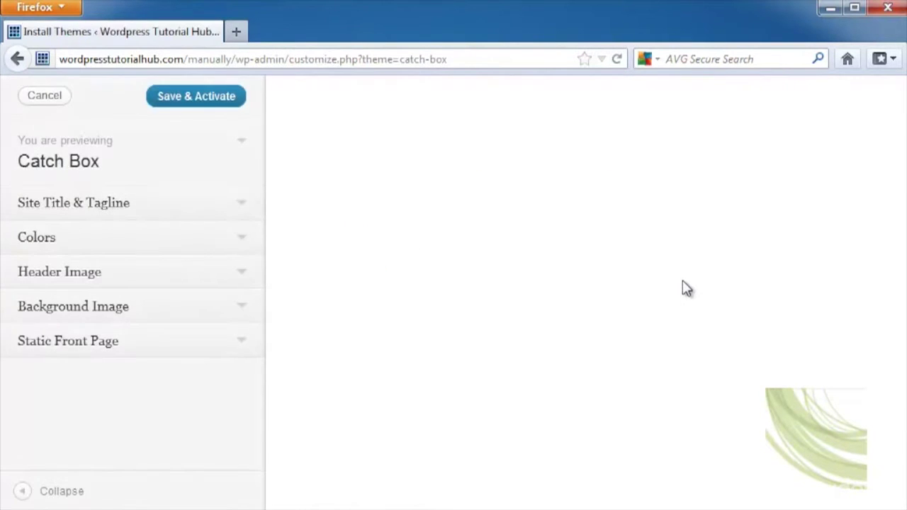
scroll(793, 328, down, 10)
scroll(793, 326, up, 10)
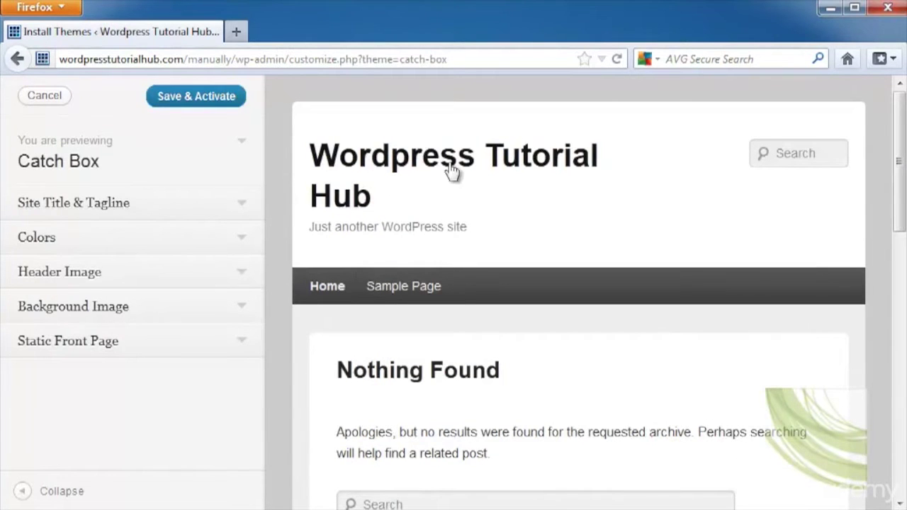
click(196, 96)
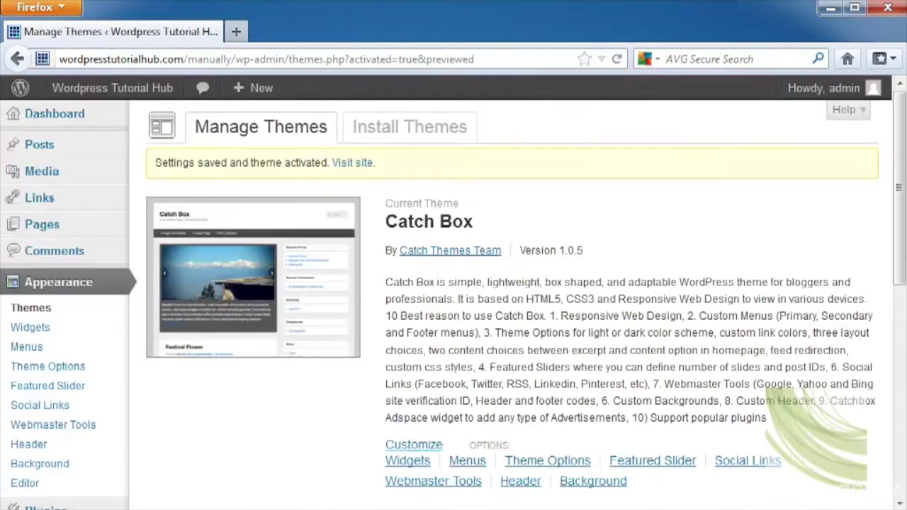
- Open wordpresstutorialhub.com/manually in a new tab and examine the front page under the activated theme
click(244, 31)
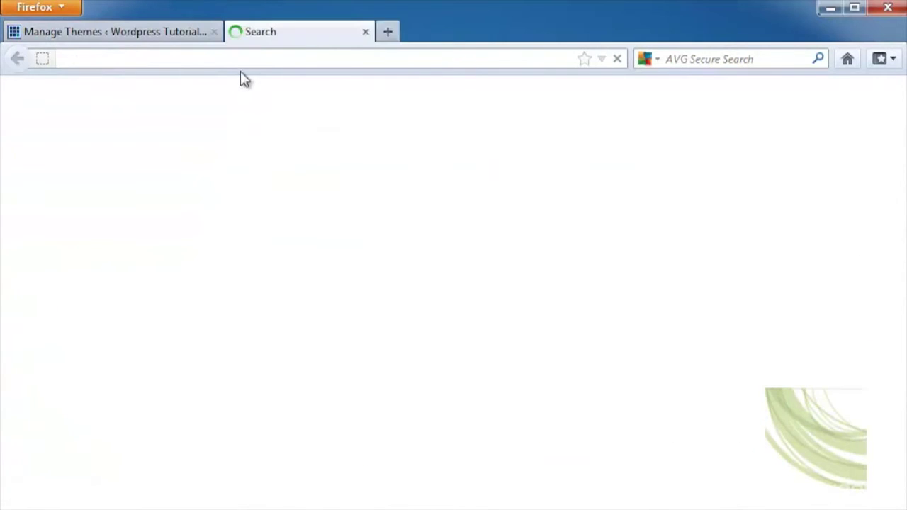
text(wordpress)
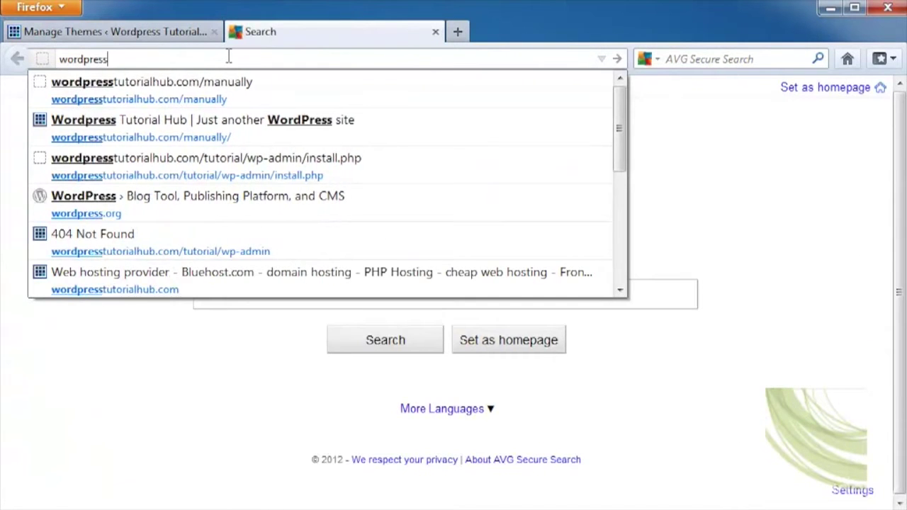
click(213, 88)
scroll(852, 262, down, 5)
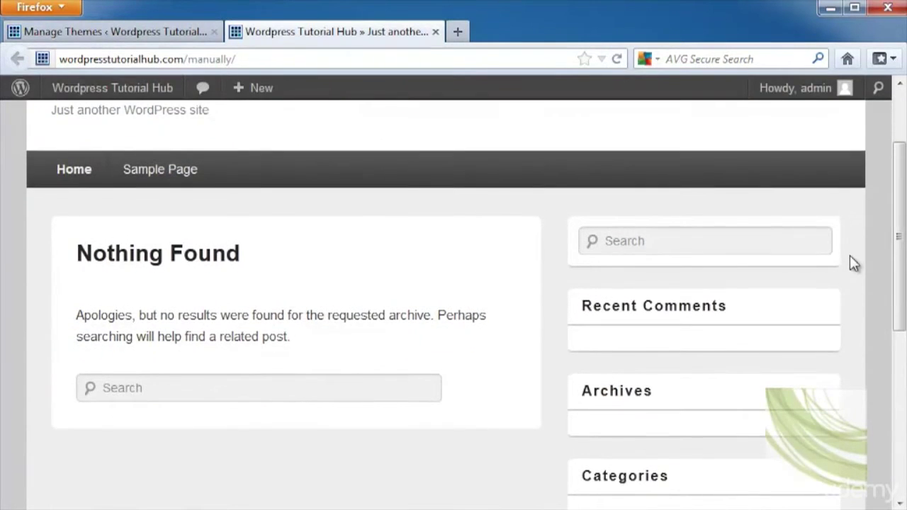
scroll(173, 299, up, 2)
scroll(174, 299, up, 1)
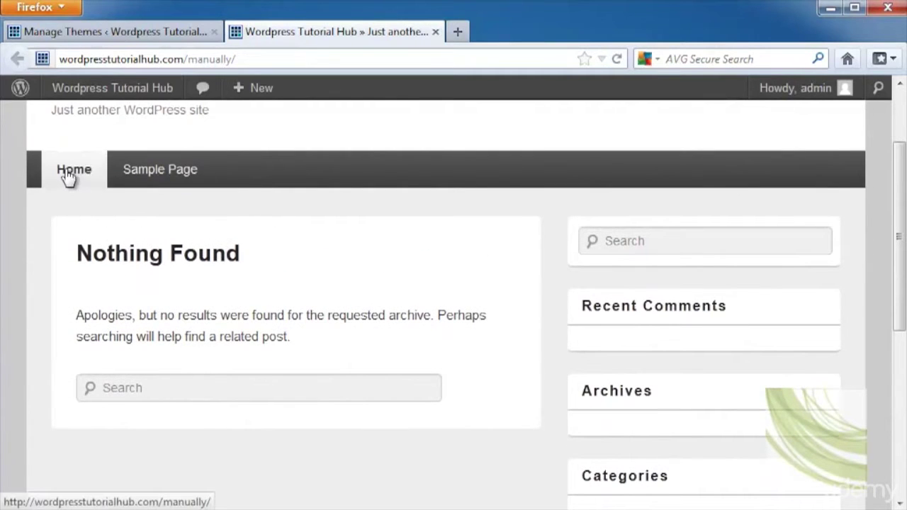
- Compare the widgets listed in the Main Sidebar area with the sidebar blocks on the live front page
scroll(326, 195, up, 1)
scroll(326, 195, up, 3)
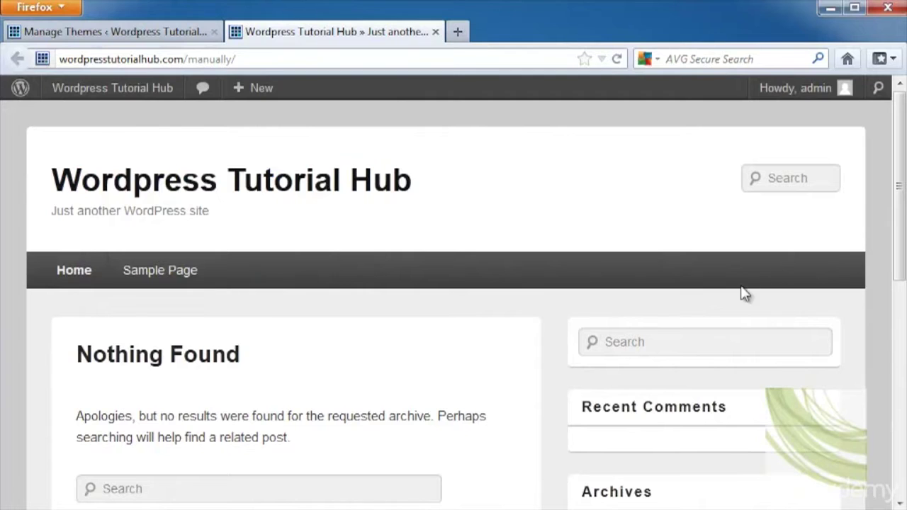
click(99, 32)
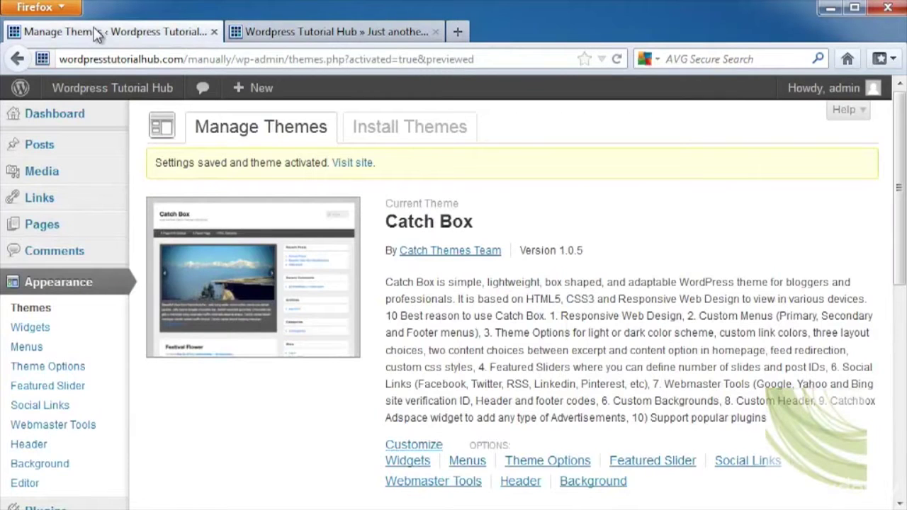
click(31, 330)
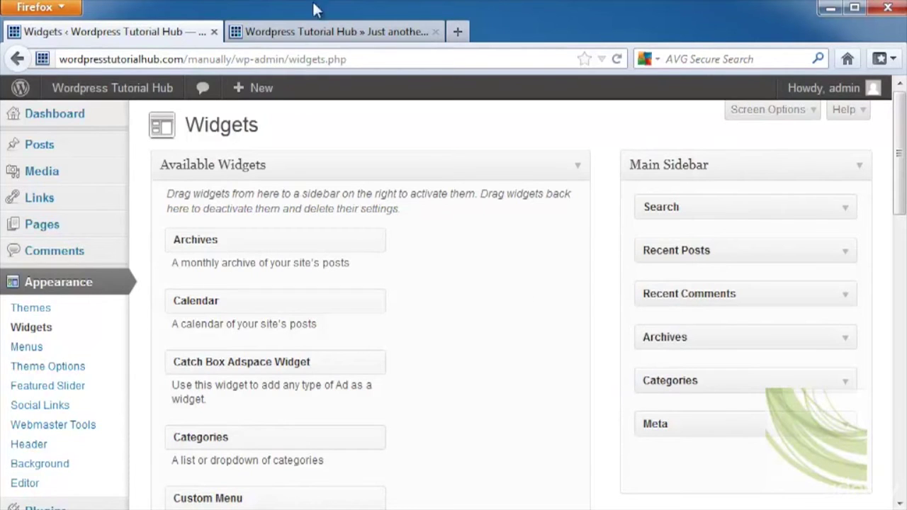
click(357, 33)
scroll(829, 331, down, 5)
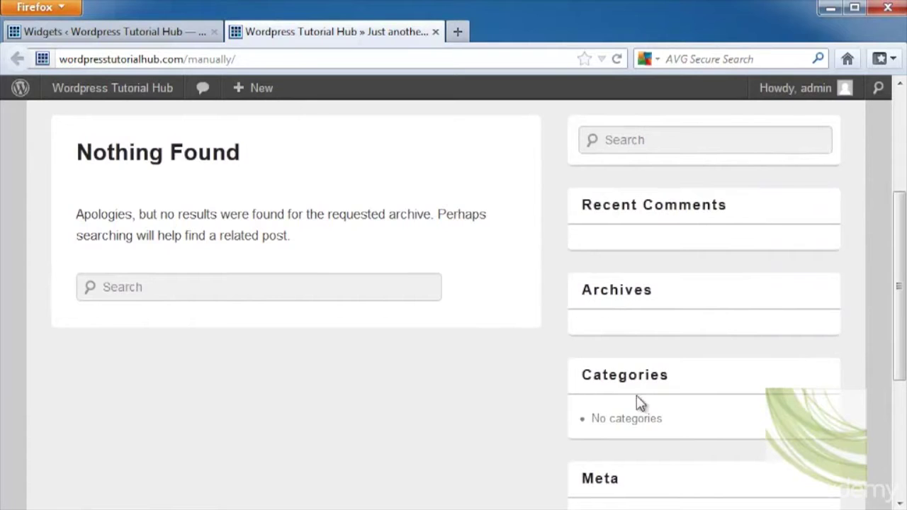
scroll(636, 403, down, 5)
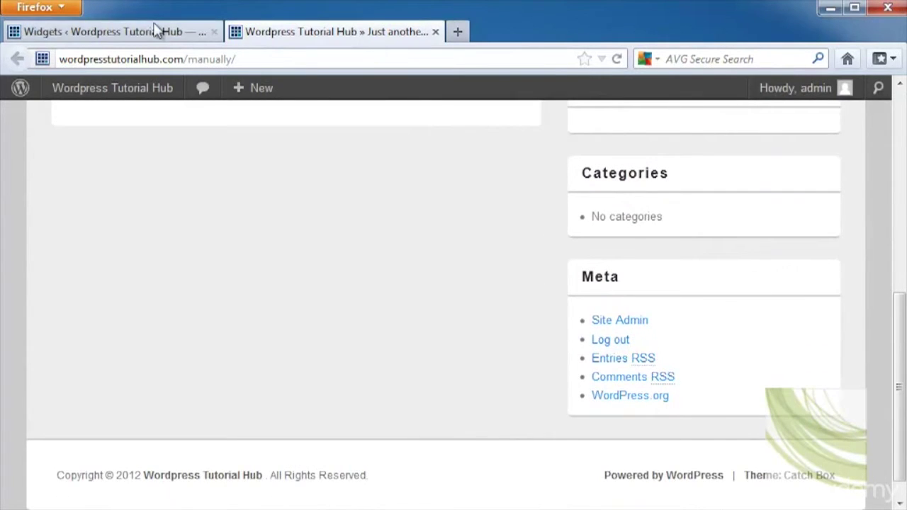
click(156, 31)
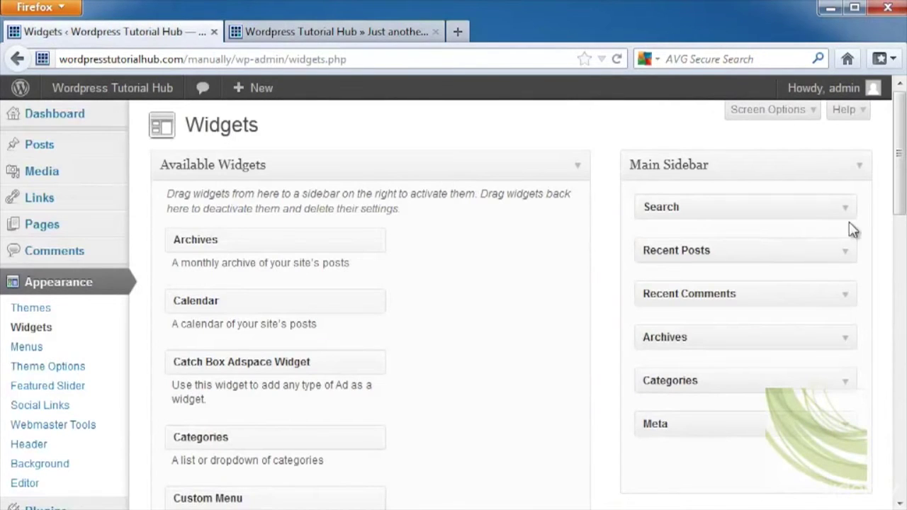
drag(775, 208, 721, 185)
- Create a new custom navigation menu named Archives
click(28, 348)
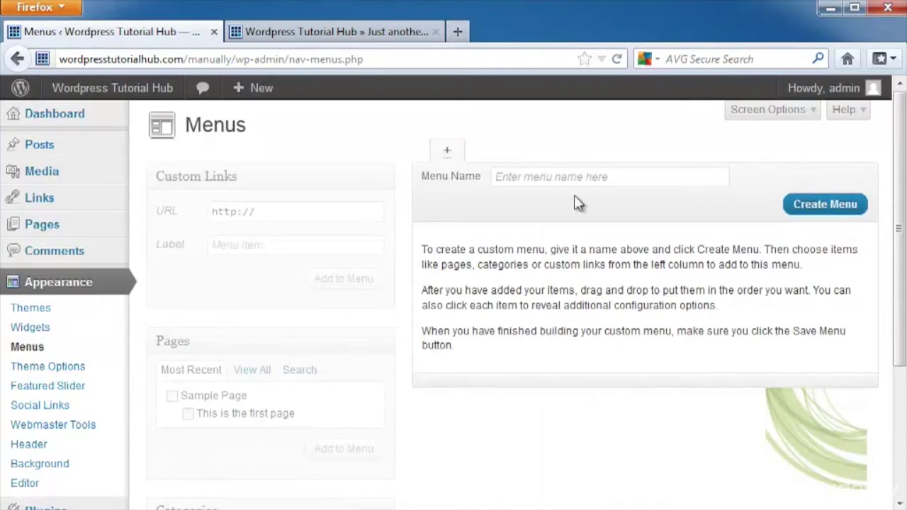
click(568, 178)
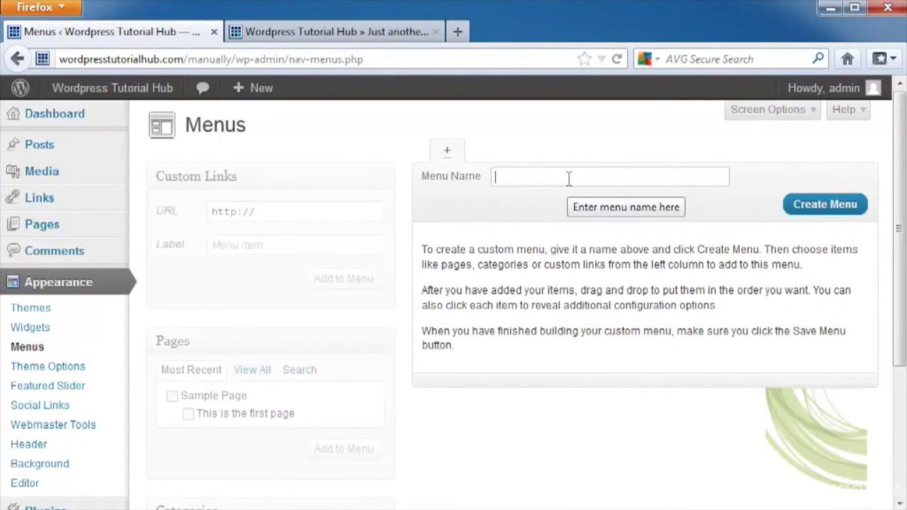
text(Archives)
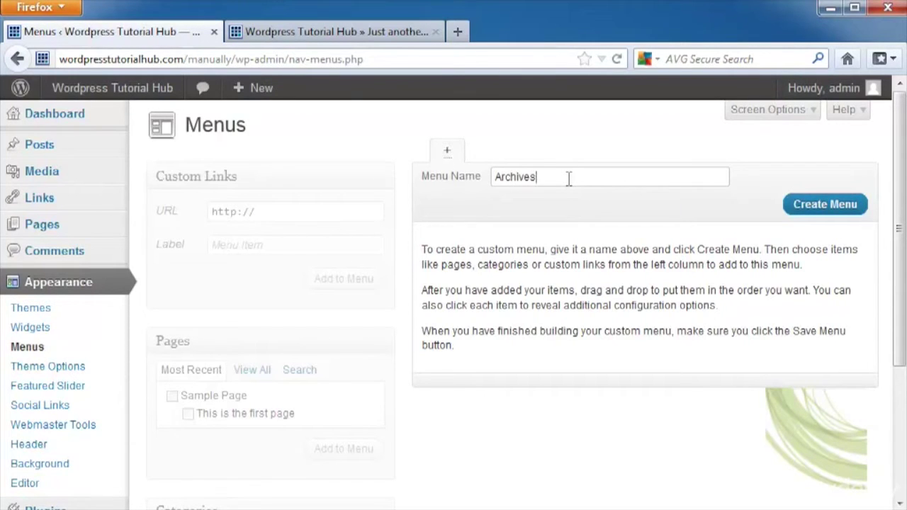
click(797, 204)
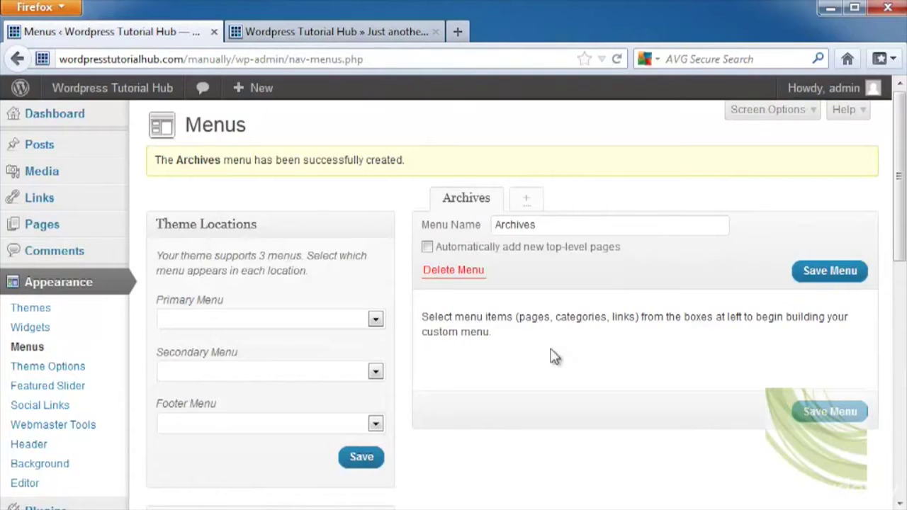
- Check the choices for the Primary, Secondary and Footer Menu theme locations, and view the navigation bar on the live front page
click(375, 321)
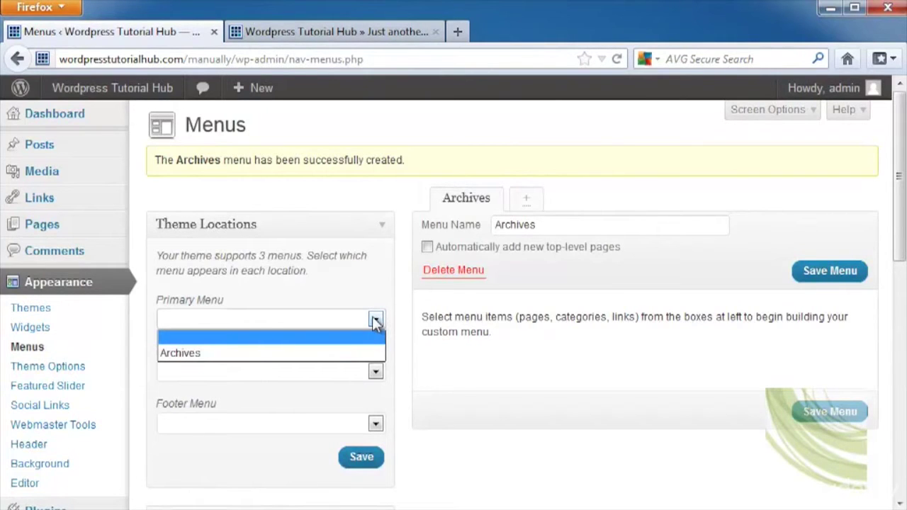
click(374, 311)
click(376, 372)
click(374, 342)
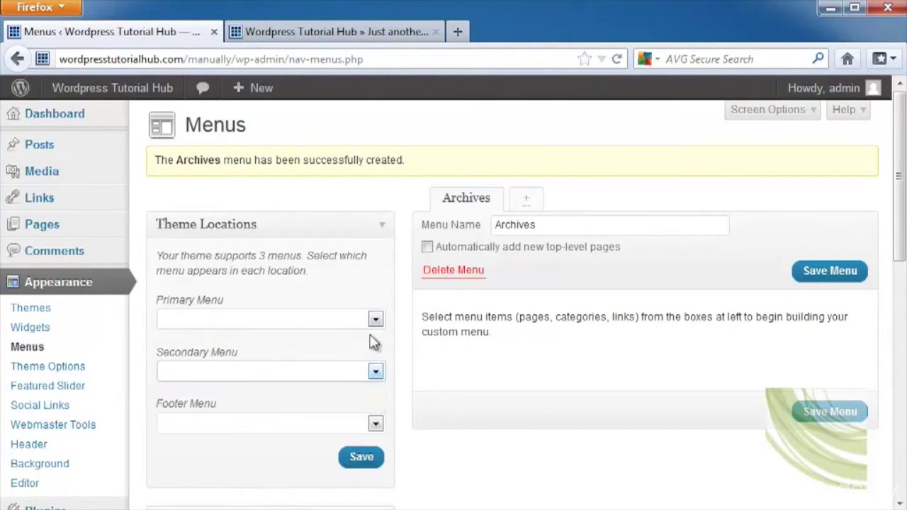
click(381, 422)
click(381, 422)
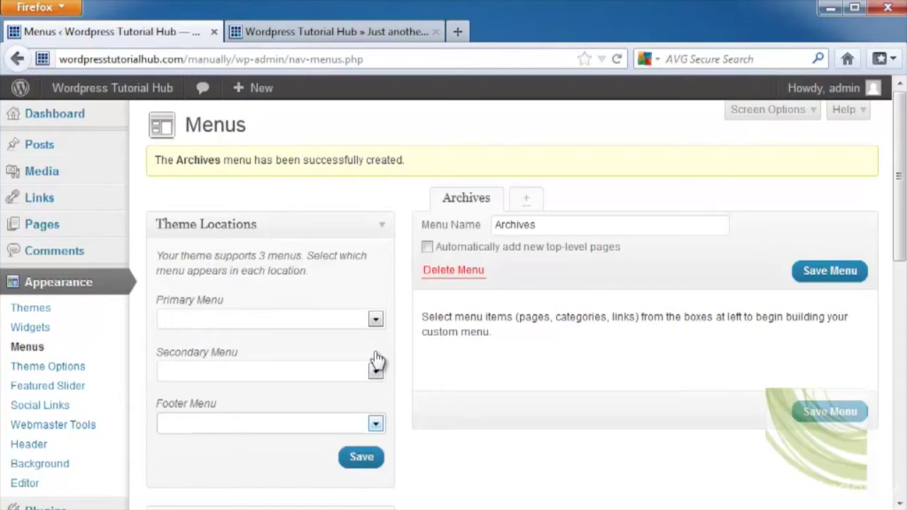
click(346, 32)
scroll(269, 163, up, 10)
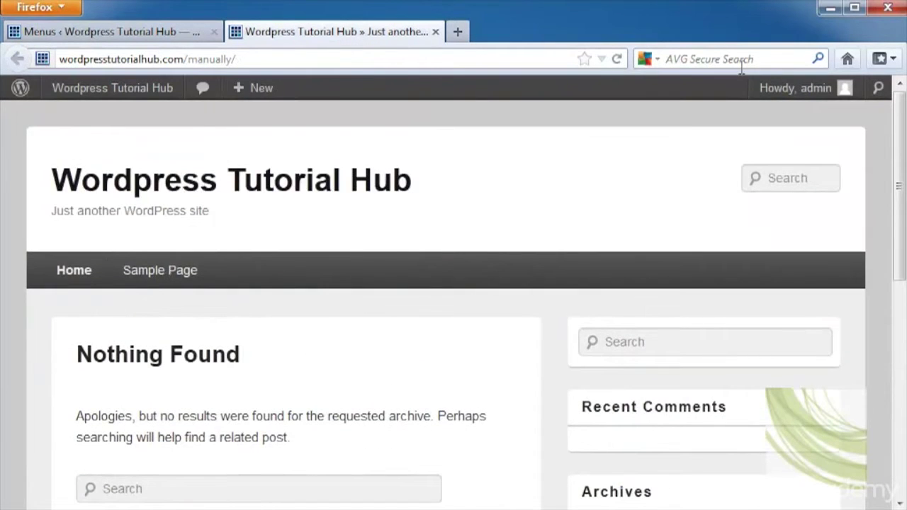
- In the Catch Box theme options, set the default layout to Content on right and the content layout to Show full content
click(48, 366)
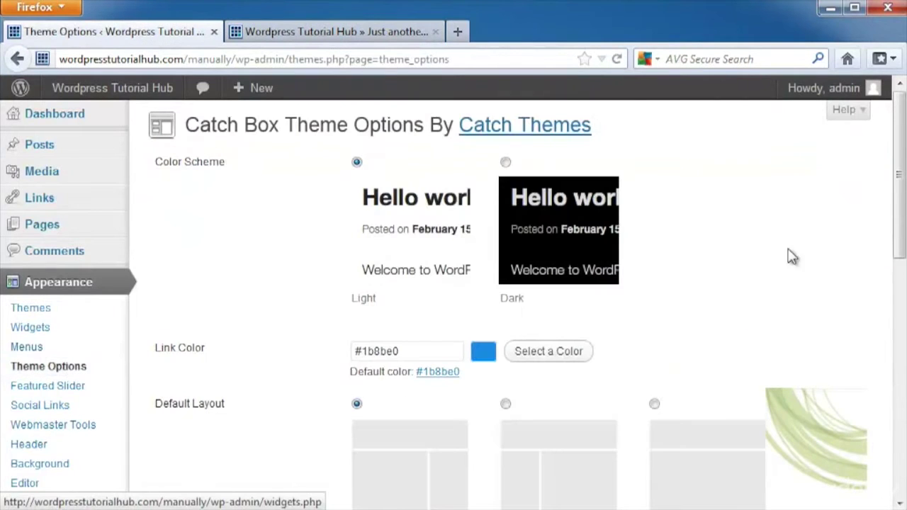
scroll(803, 320, down, 3)
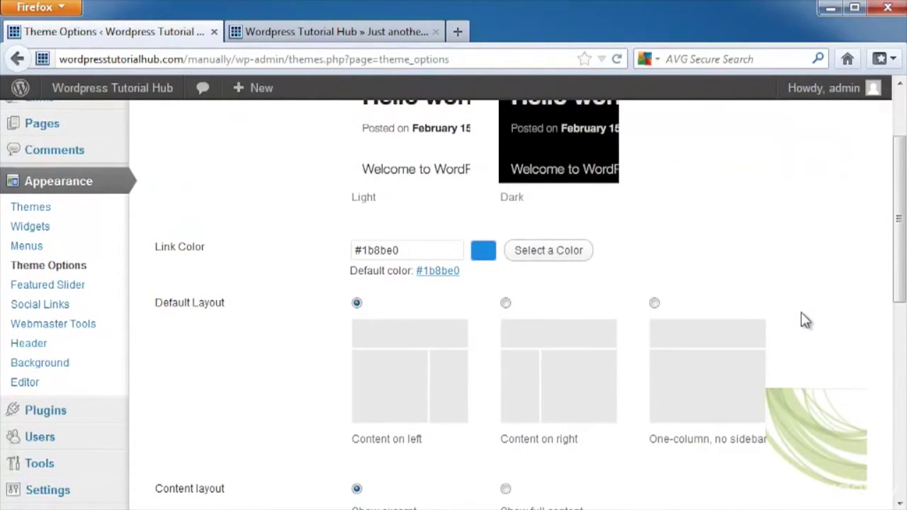
scroll(702, 315, down, 6)
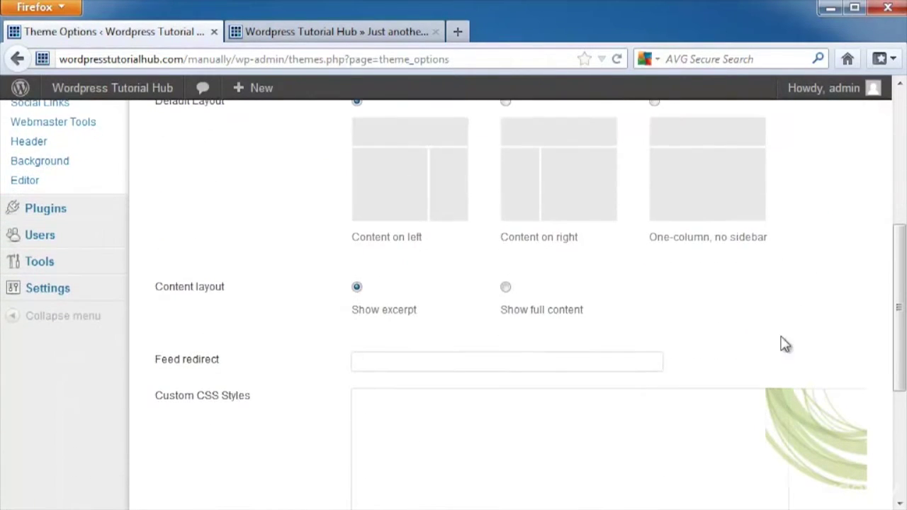
scroll(351, 198, up, 3)
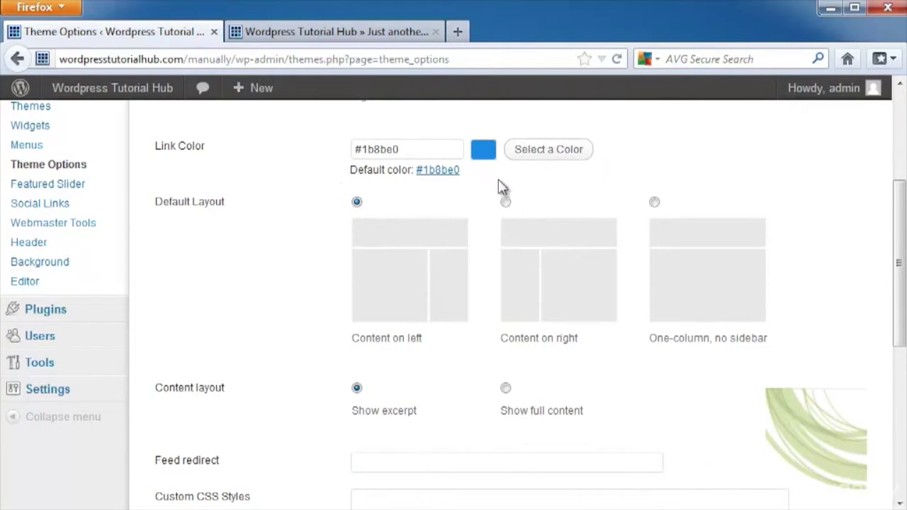
click(505, 203)
scroll(786, 319, down, 6)
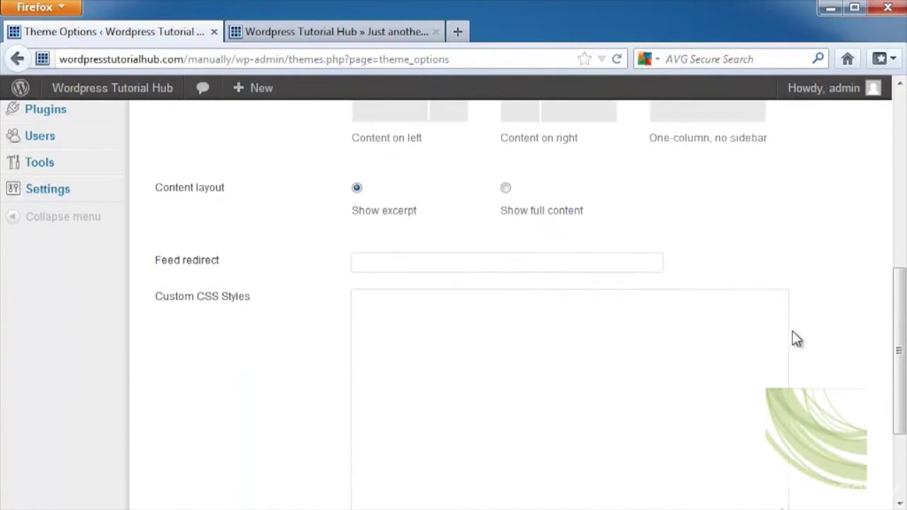
click(506, 188)
click(380, 263)
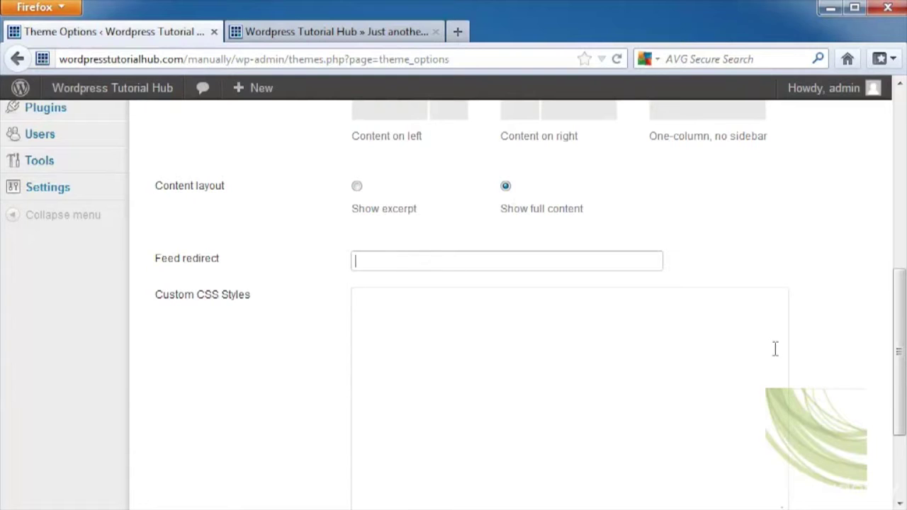
scroll(772, 439, down, 3)
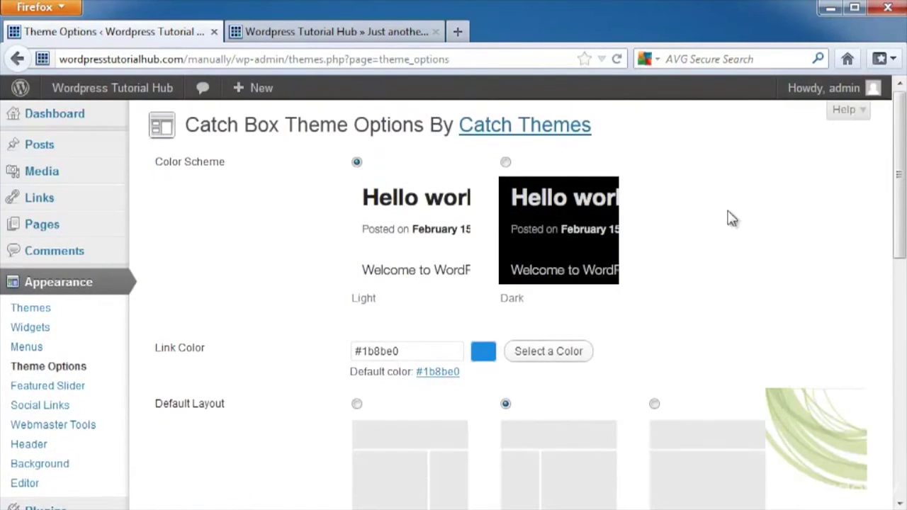
- Set the theme's color scheme to Dark, check the link color picker without changing the color, and save the theme options
click(506, 163)
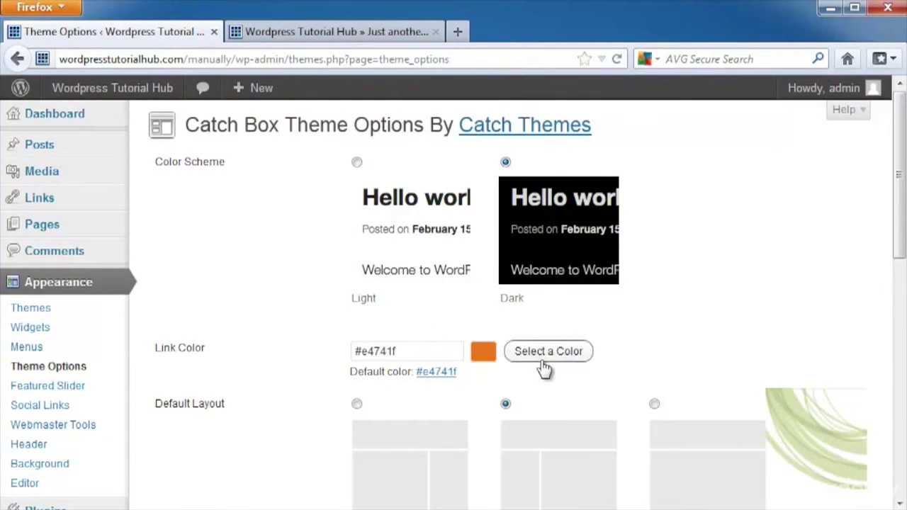
click(484, 352)
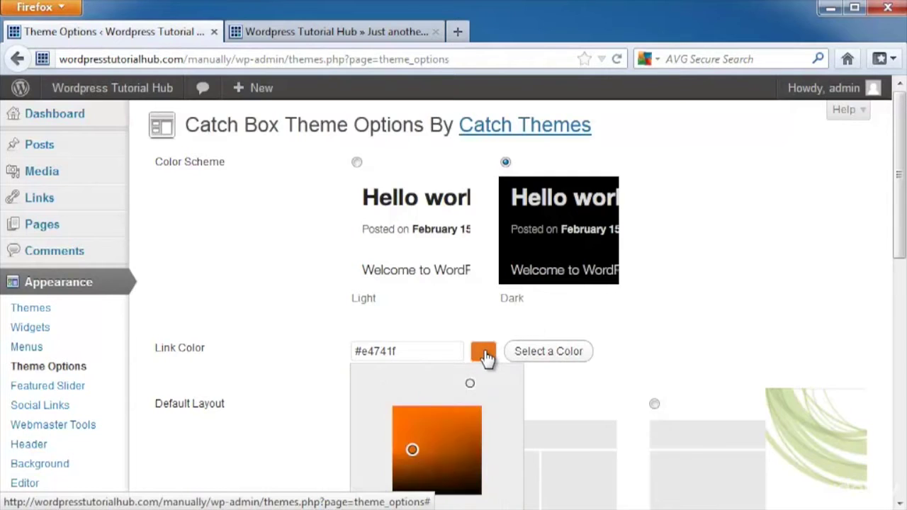
click(751, 359)
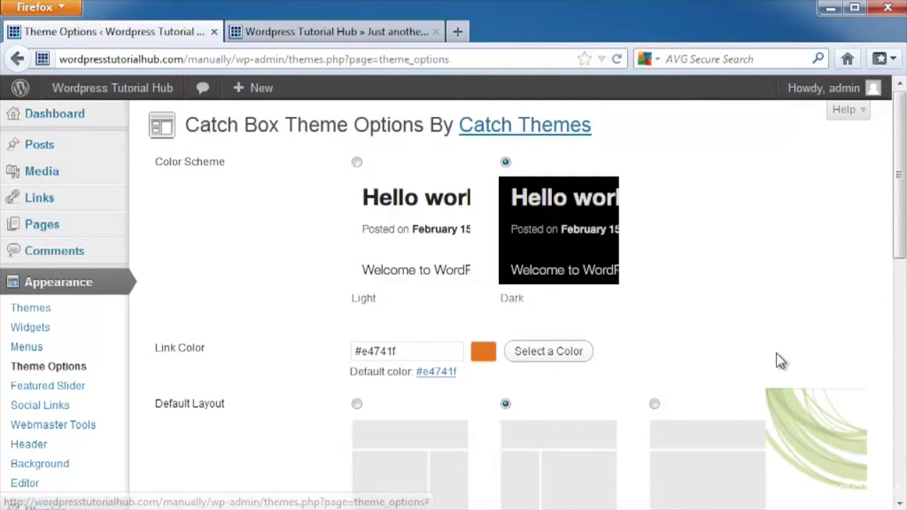
scroll(783, 361, down, 4)
scroll(790, 362, down, 4)
click(213, 421)
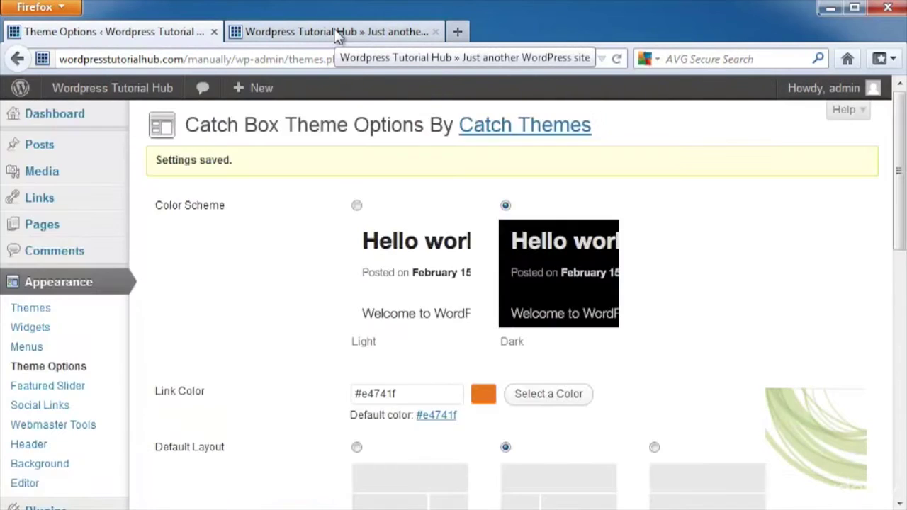
- Reload the live front page and examine the new color scheme, sidebar position and link color down to the footer
click(338, 37)
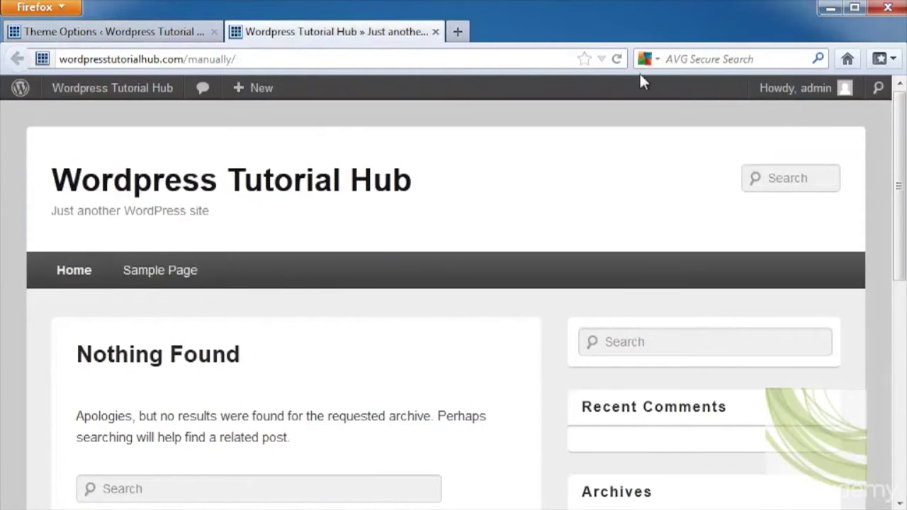
click(611, 56)
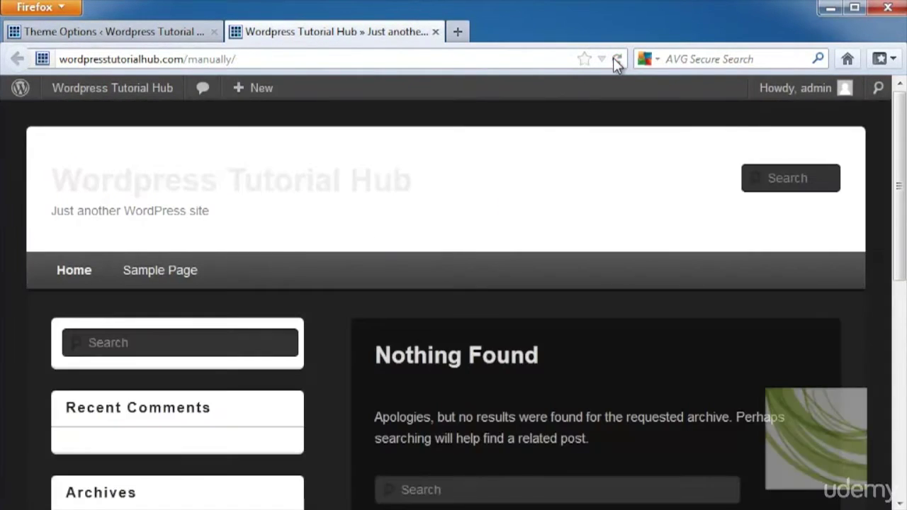
scroll(851, 369, down, 4)
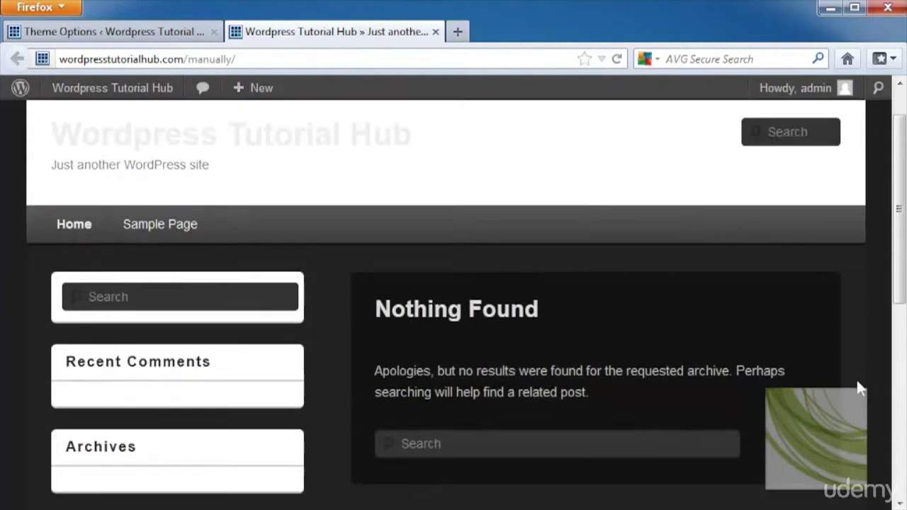
scroll(854, 382, down, 2)
scroll(852, 377, up, 8)
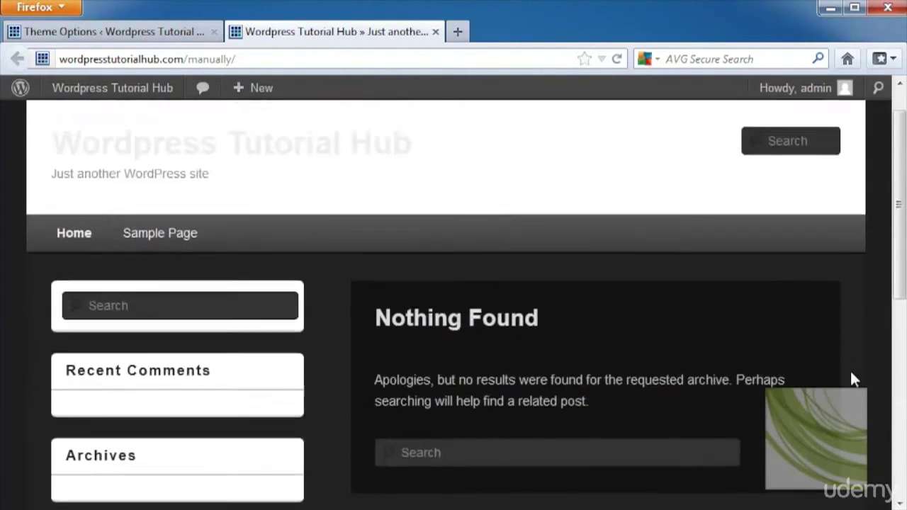
scroll(852, 376, down, 3)
scroll(852, 379, down, 4)
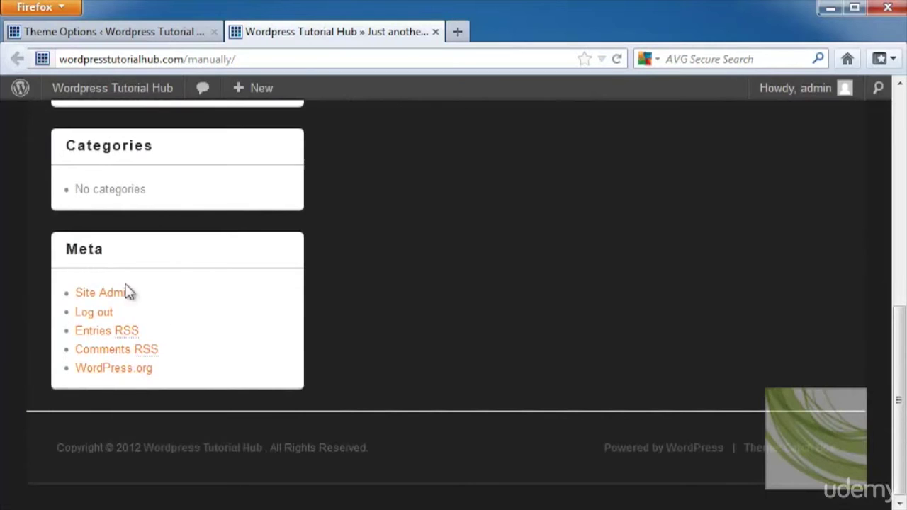
scroll(430, 318, up, 8)
- Review the theme's Featured Slider settings, briefly open the edit page for Featured Col #1, and bring up the Social Links settings
click(152, 32)
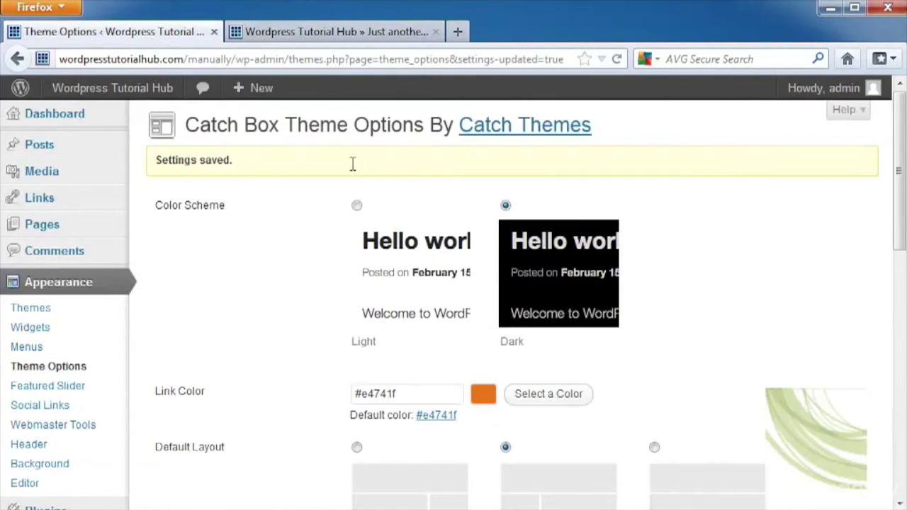
click(64, 394)
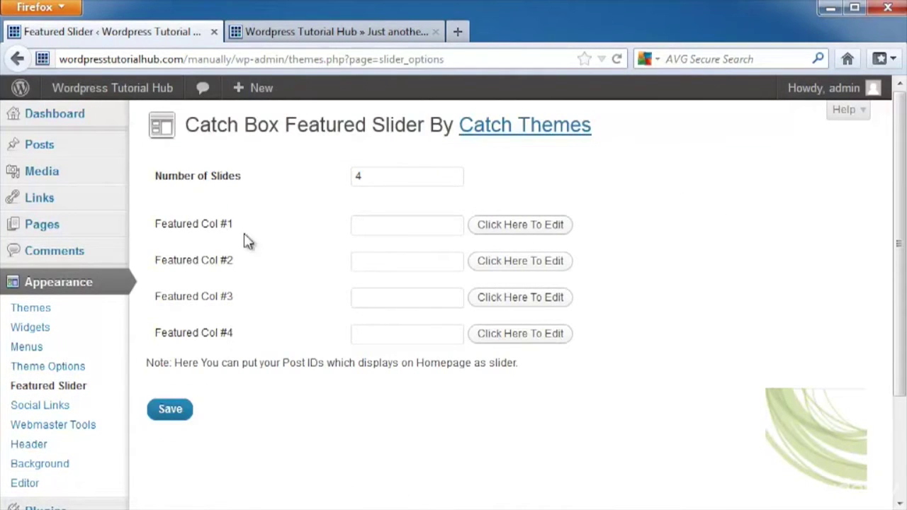
click(522, 234)
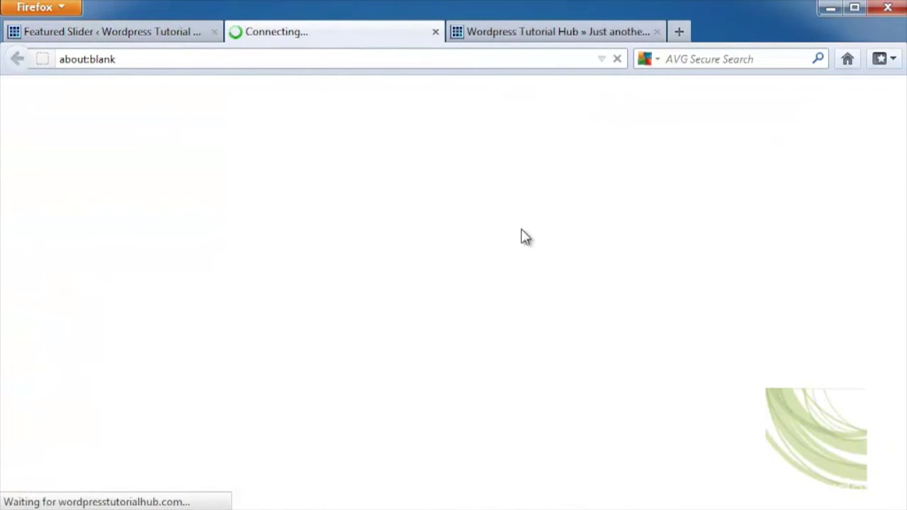
click(436, 32)
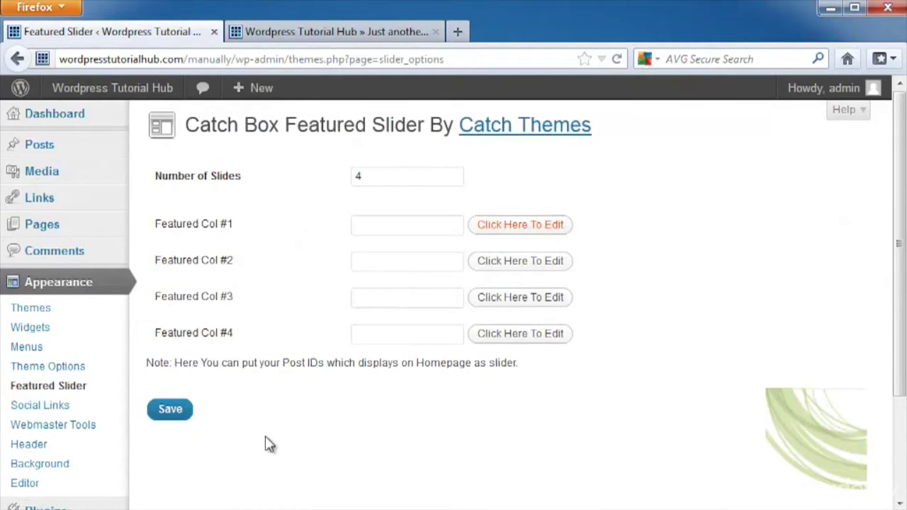
click(62, 408)
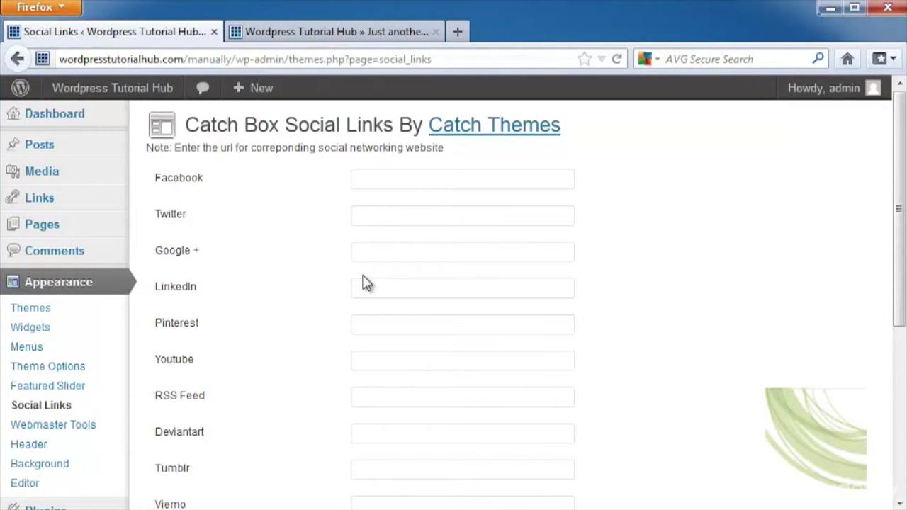
- Look through the Social Links fields, then review the Webmaster Tools settings down to the analytics footer code
scroll(371, 247, down, 3)
click(75, 332)
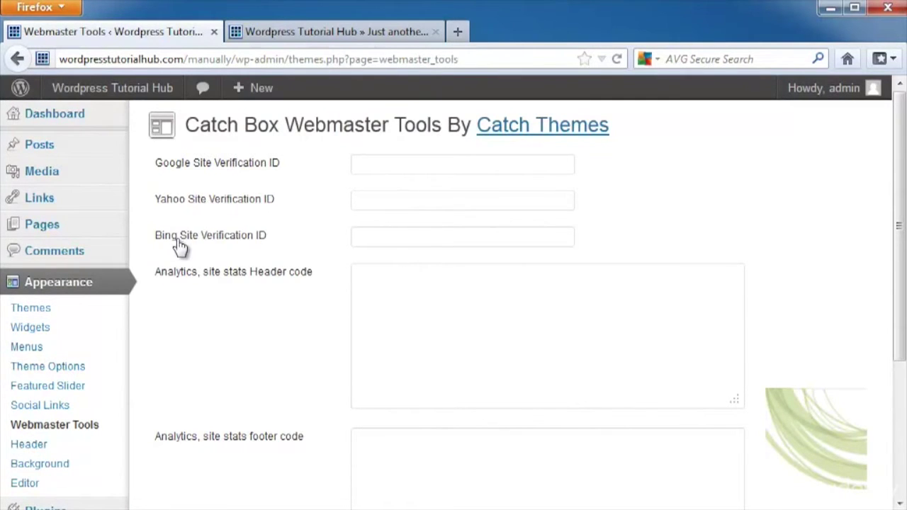
scroll(787, 341, down, 5)
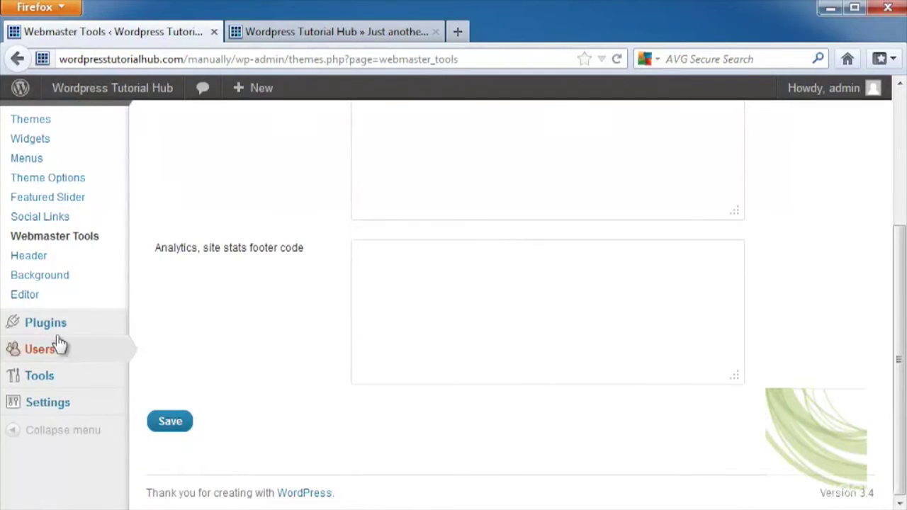
- Upload the close-up hibiscus photo from the tiny room gallery folder as the custom header image, and crop and publish it
click(30, 257)
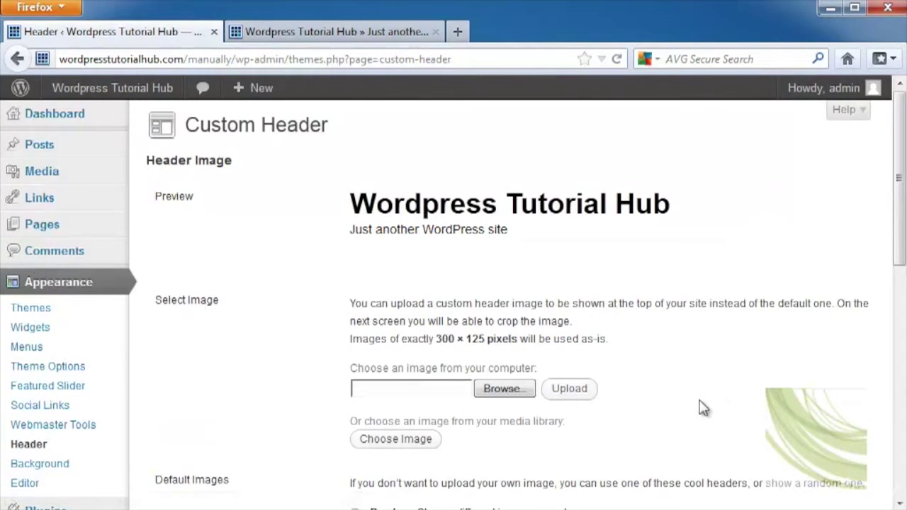
click(507, 391)
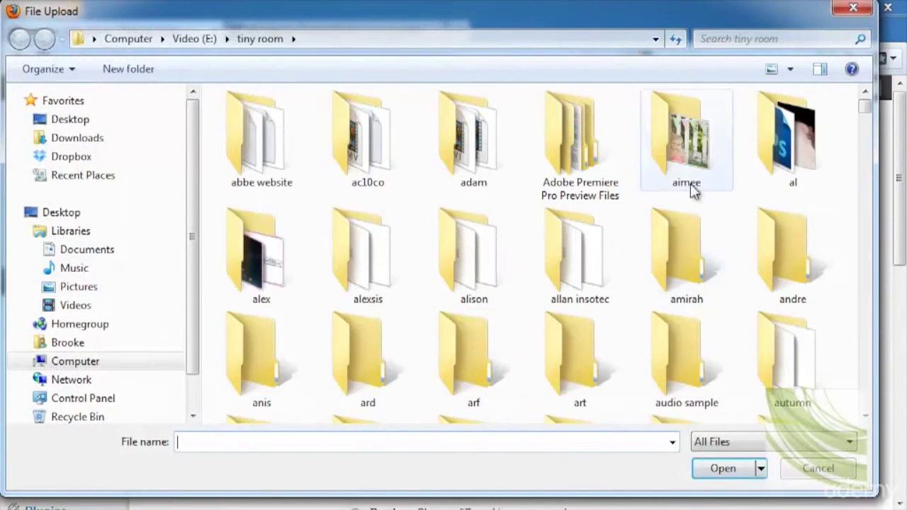
click(866, 127)
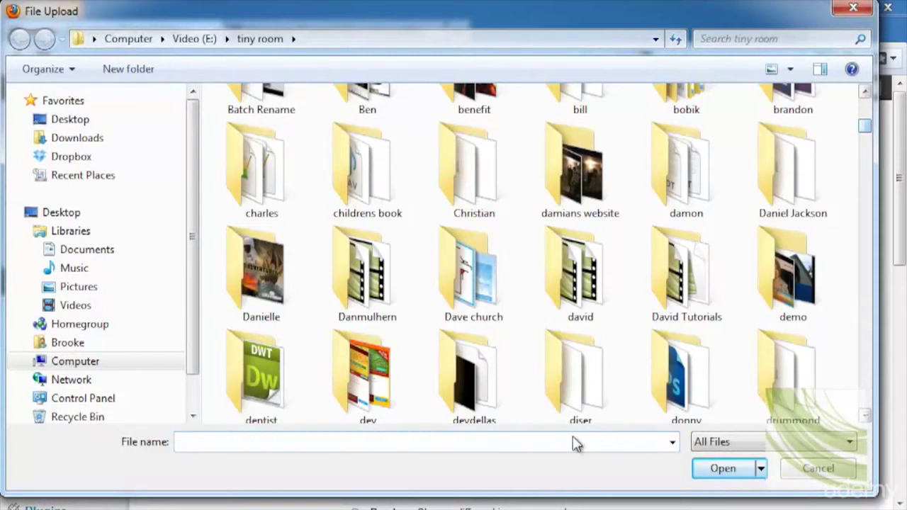
scroll(623, 340, down, 5)
click(617, 219)
double_click(616, 221)
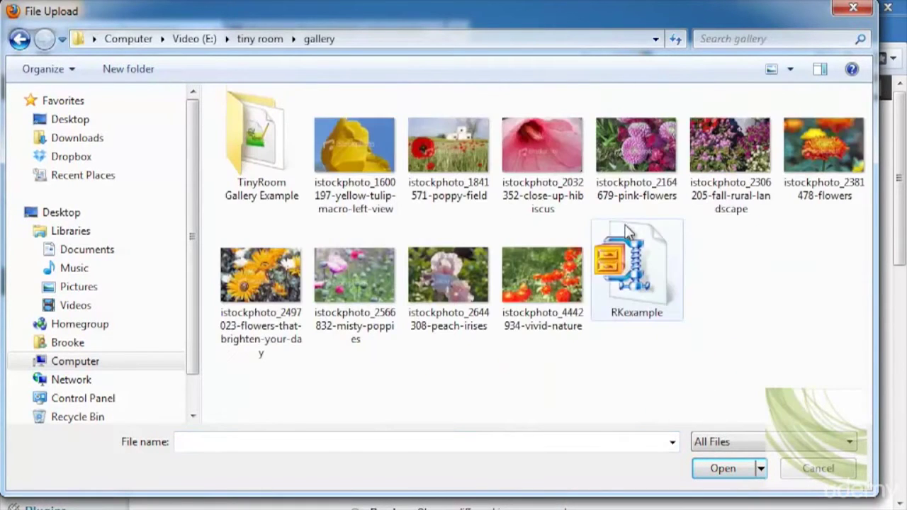
double_click(558, 146)
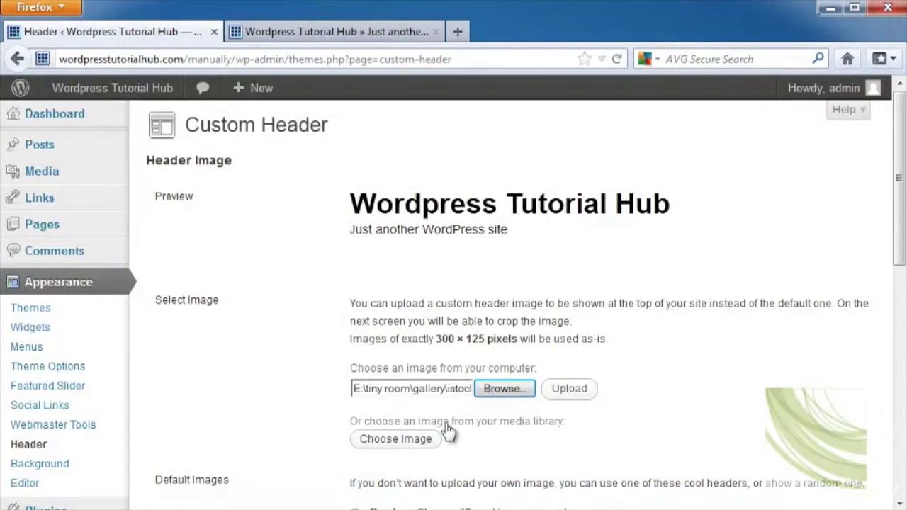
click(569, 388)
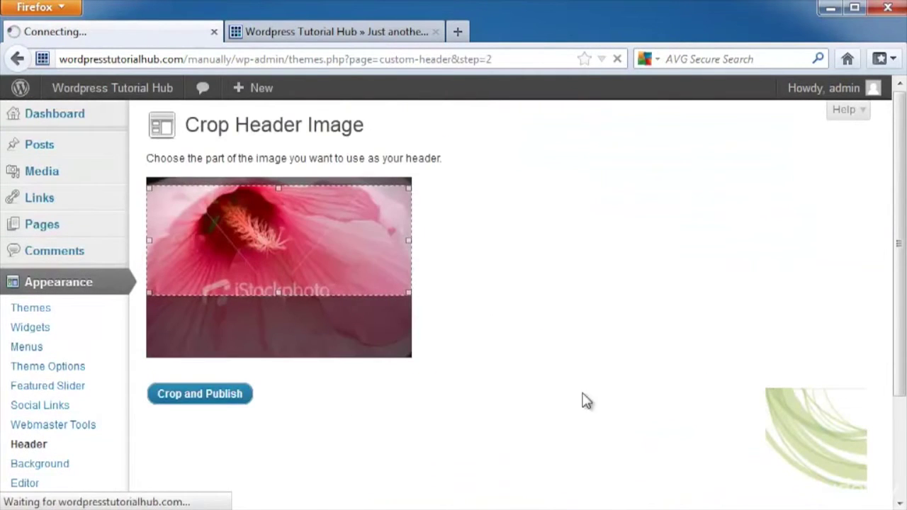
- Look over the default header images and header text options, save the header settings, and reload the live front page
scroll(576, 370, down, 10)
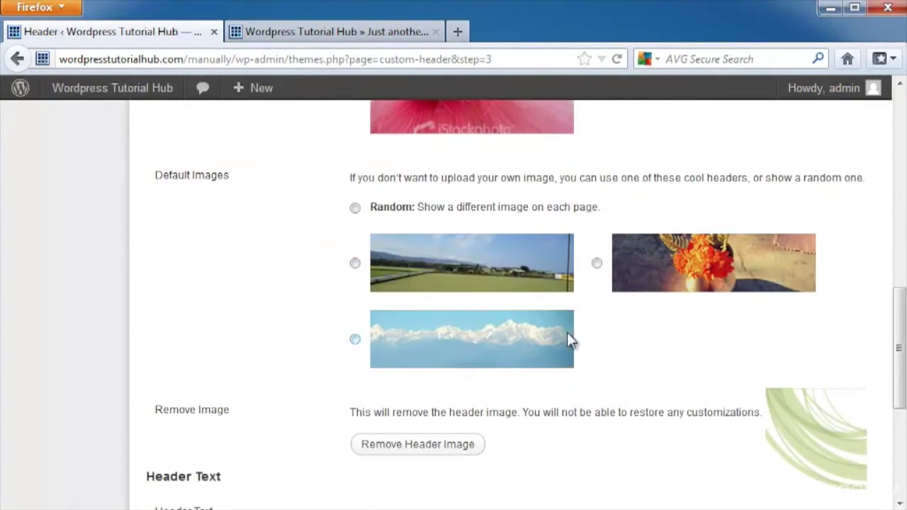
scroll(617, 483, down, 3)
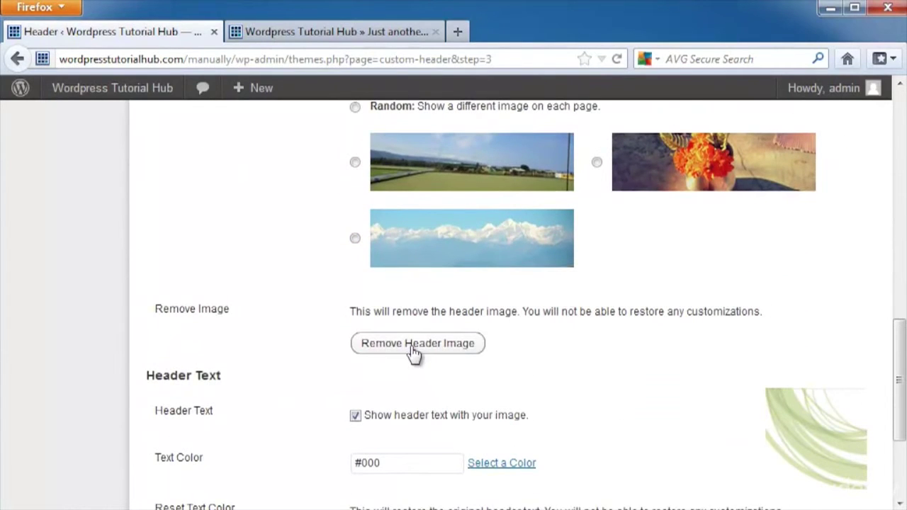
scroll(634, 403, down, 5)
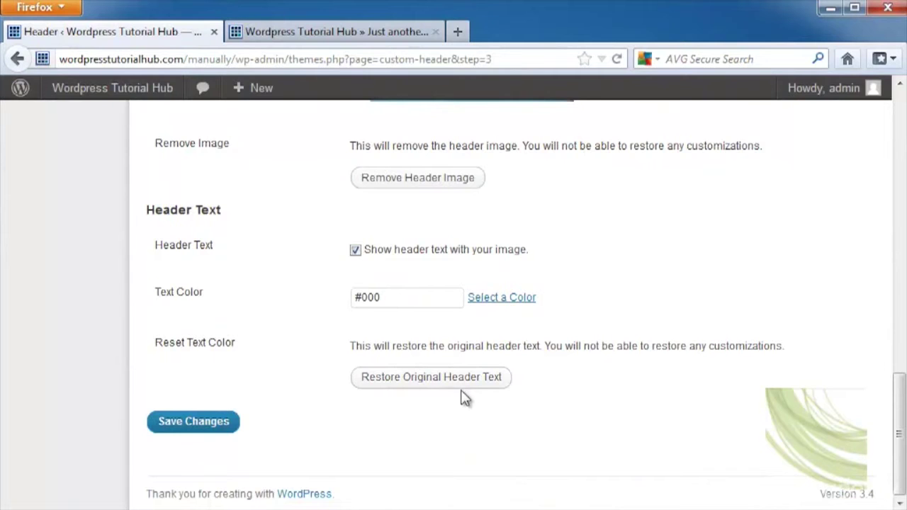
click(181, 427)
click(316, 33)
click(617, 59)
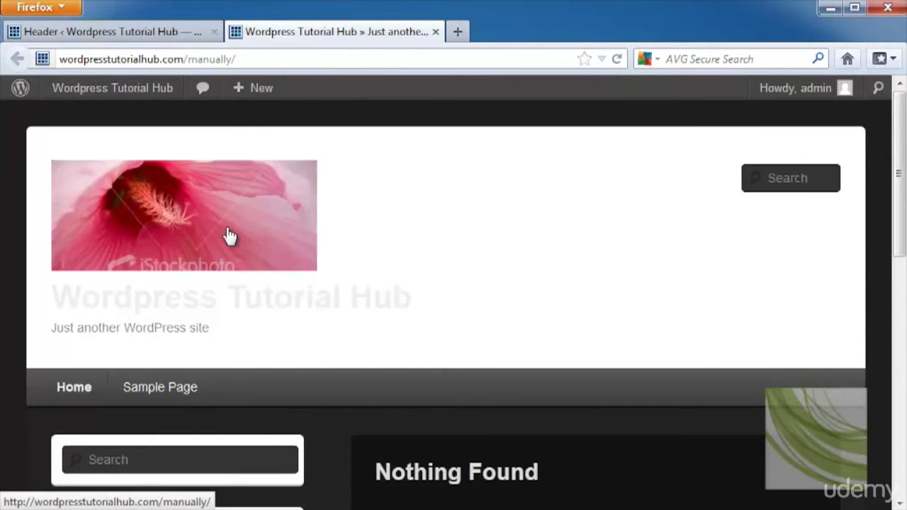
- Return to the Custom Header settings and review the preview, uploaded and default images, and header text options
click(166, 32)
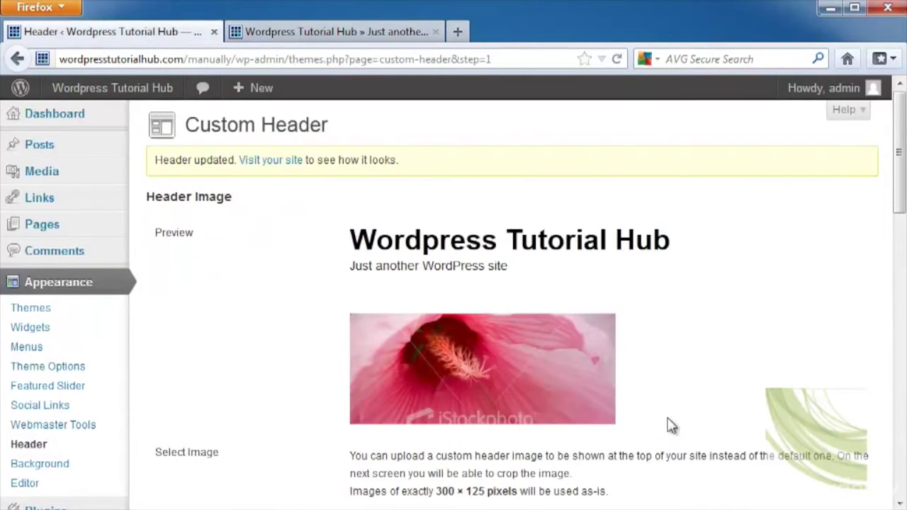
scroll(668, 425, down, 5)
scroll(643, 355, down, 3)
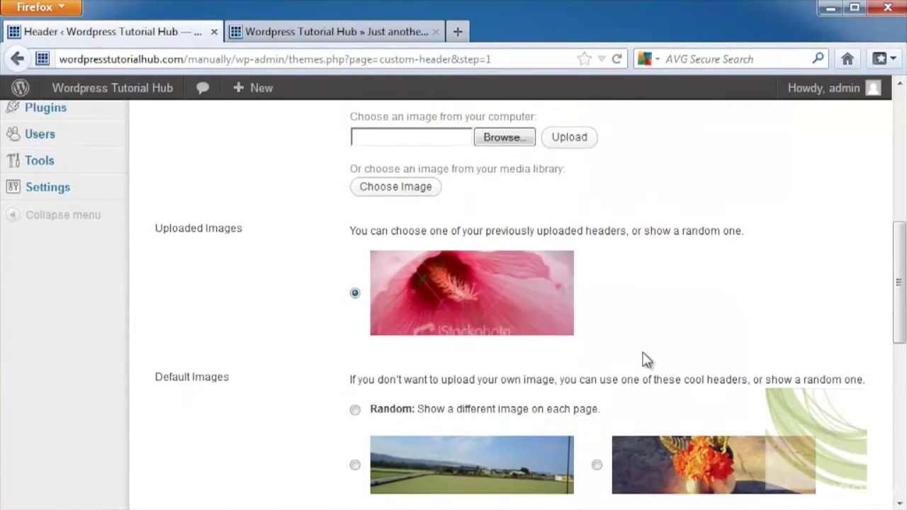
scroll(646, 360, down, 3)
scroll(646, 360, down, 3)
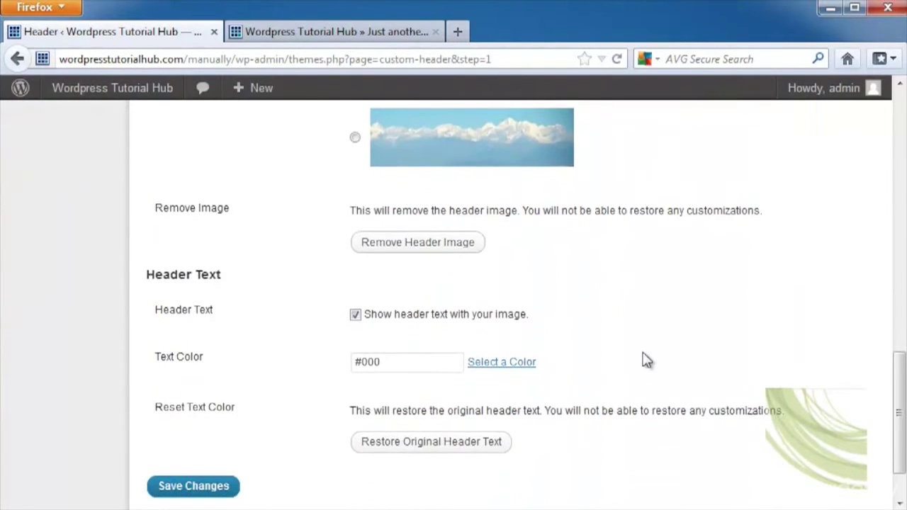
scroll(645, 360, up, 12)
scroll(645, 360, down, 2)
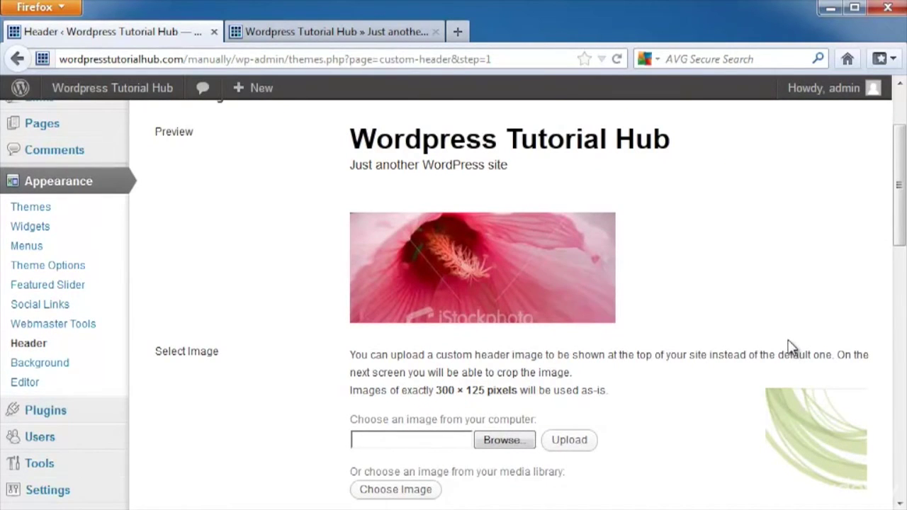
scroll(792, 347, up, 3)
- In the Custom Background settings, pick the light pink background color #f7e1ef and save the changes
click(30, 465)
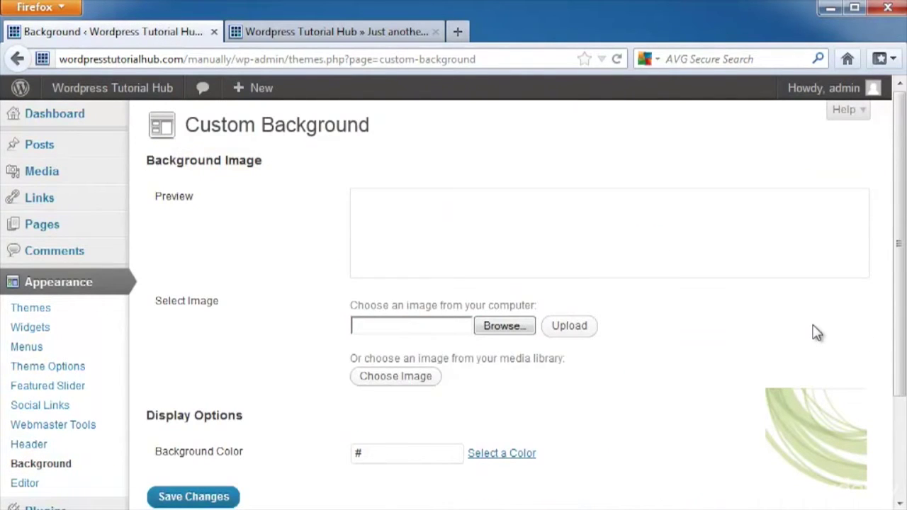
scroll(561, 366, down, 3)
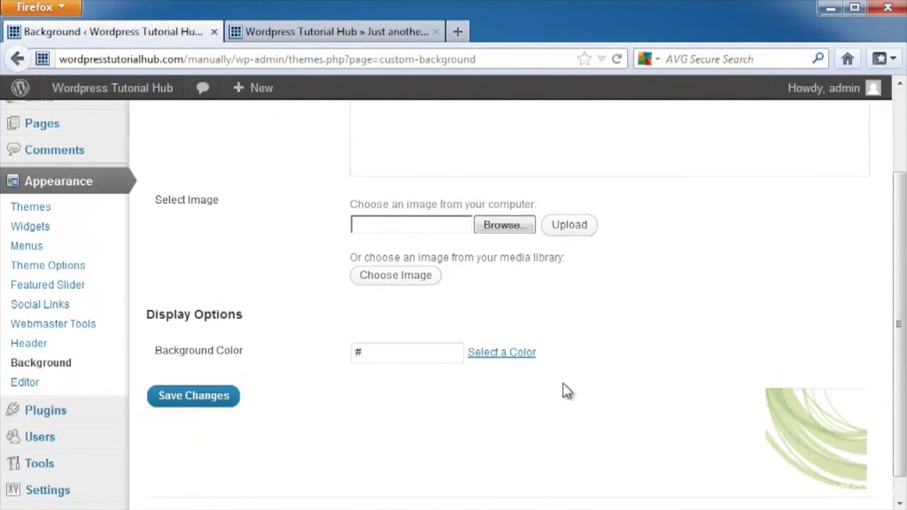
click(496, 360)
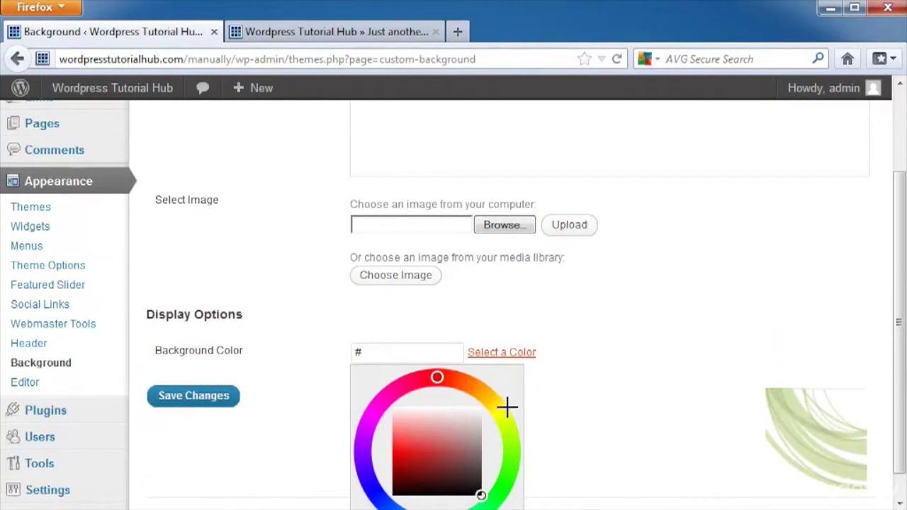
click(389, 390)
click(431, 411)
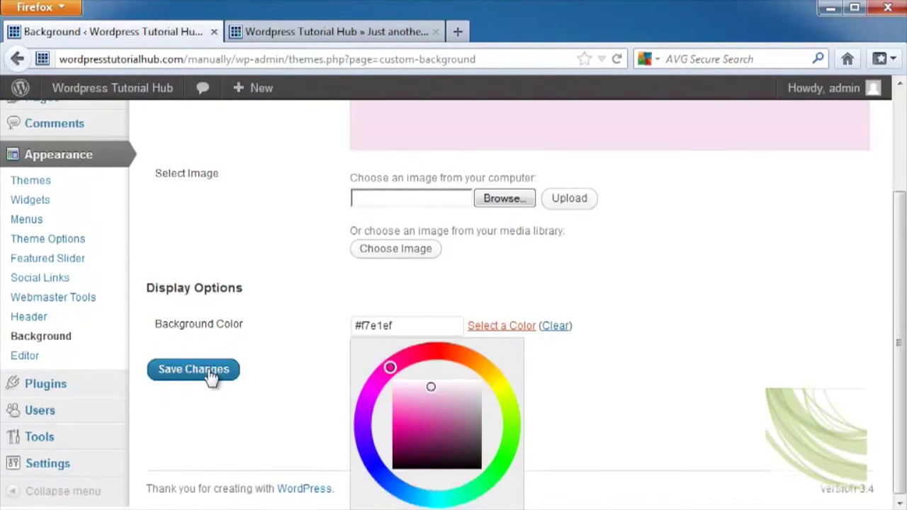
click(206, 374)
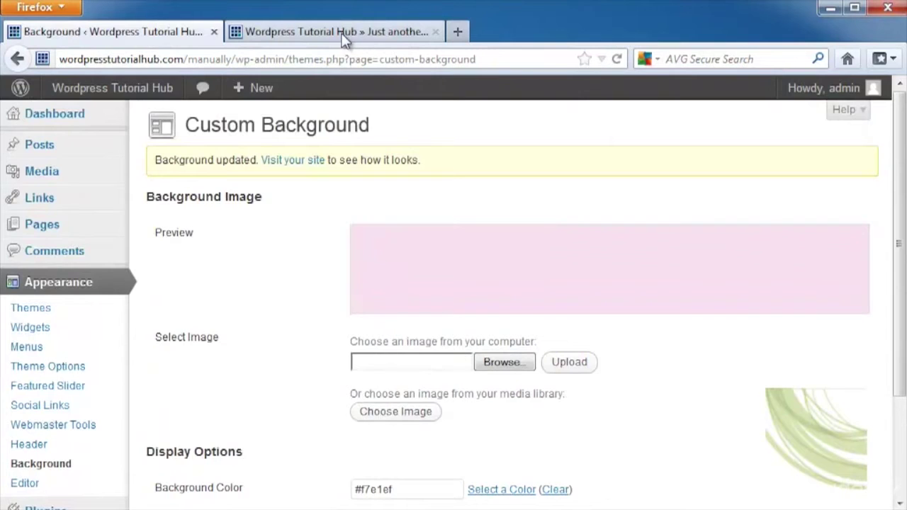
- Reload the live front page, examine the new background color, and return to the Custom Background settings
click(341, 34)
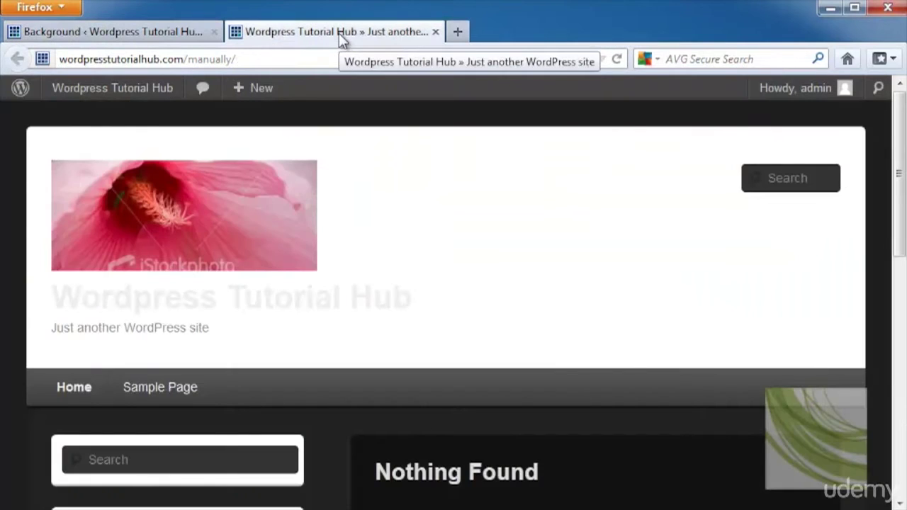
click(616, 59)
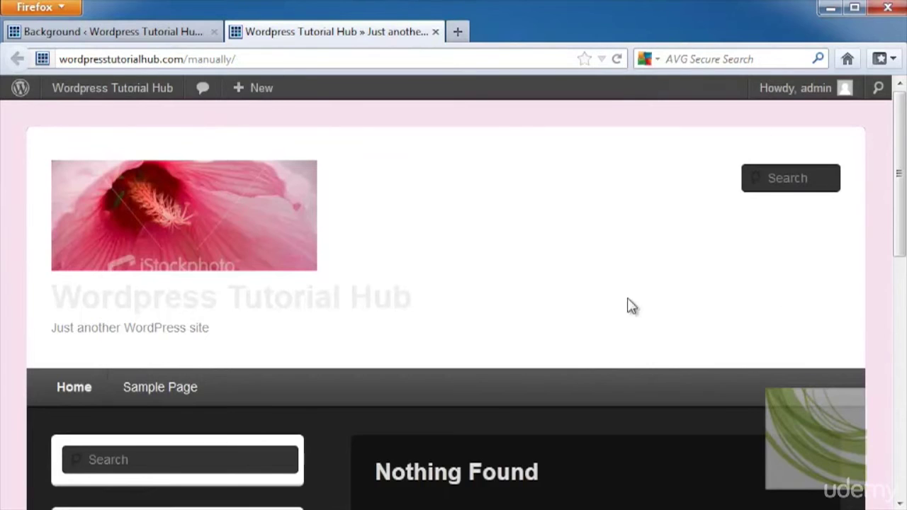
scroll(609, 295, down, 5)
click(127, 32)
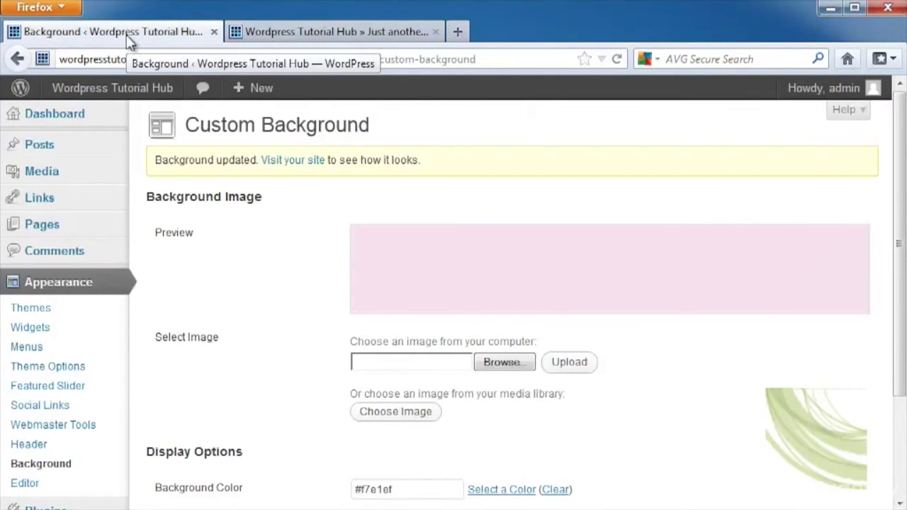
- Open the theme editor to look over Catch Box's style.css and its template files, then return to the Manage Themes page
scroll(148, 318, down, 3)
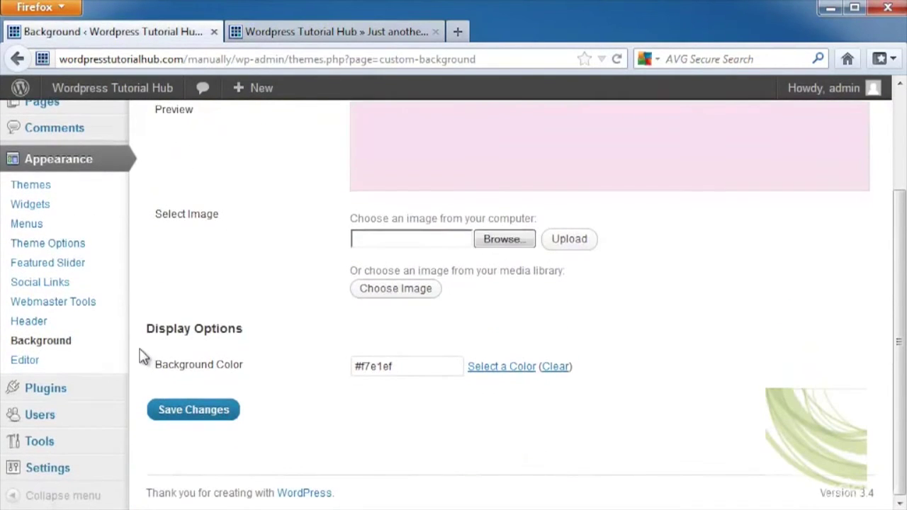
click(28, 360)
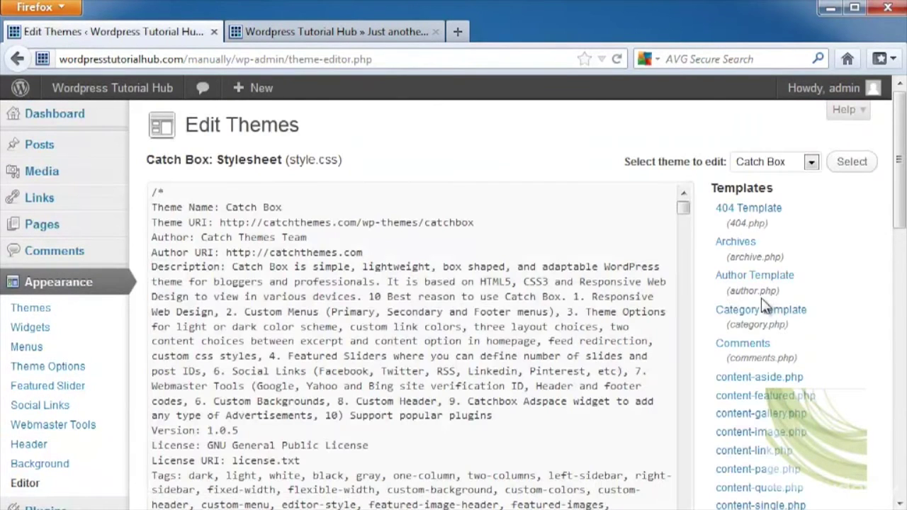
scroll(886, 308, down, 3)
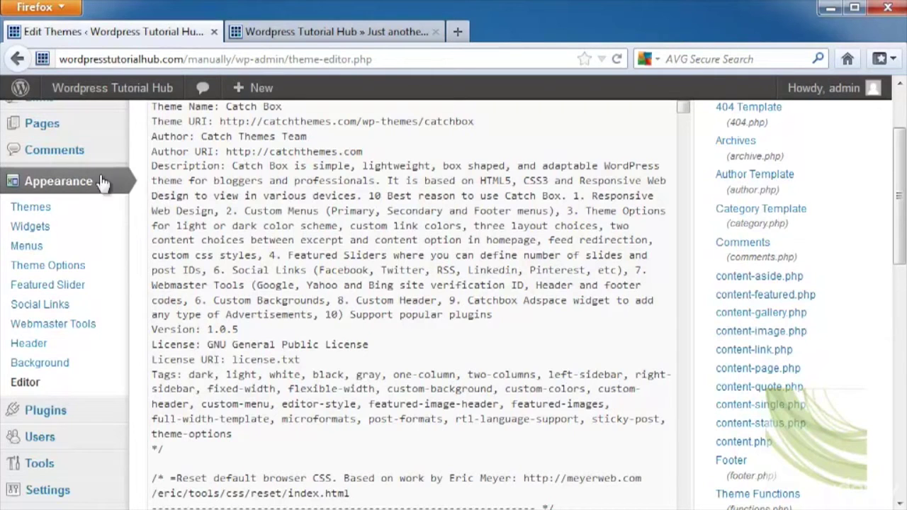
click(65, 183)
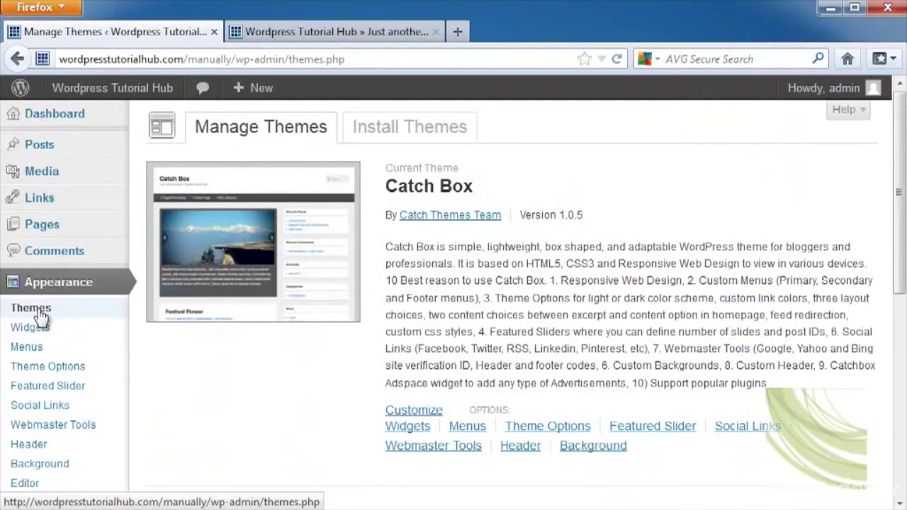
click(41, 316)
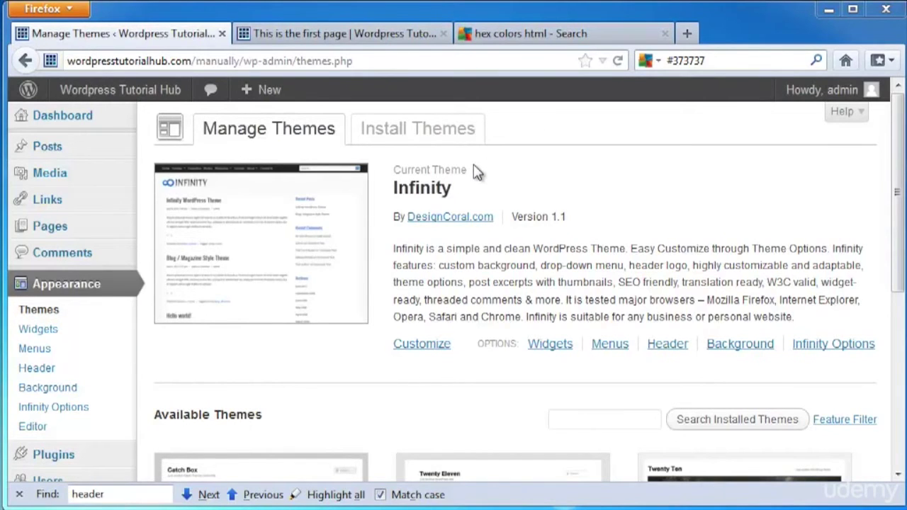
- Open the theme editor, keep Infinity as the theme to edit, and review its template list down to the Stylesheet
click(34, 427)
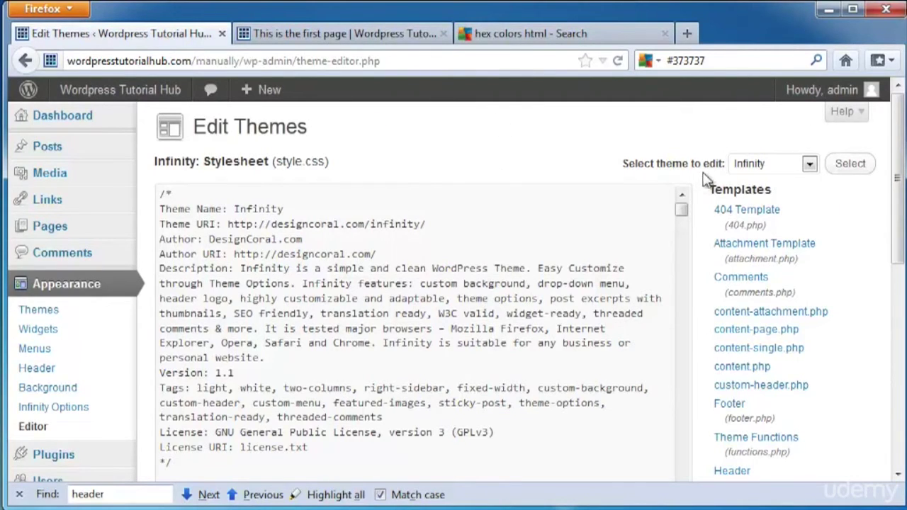
click(809, 168)
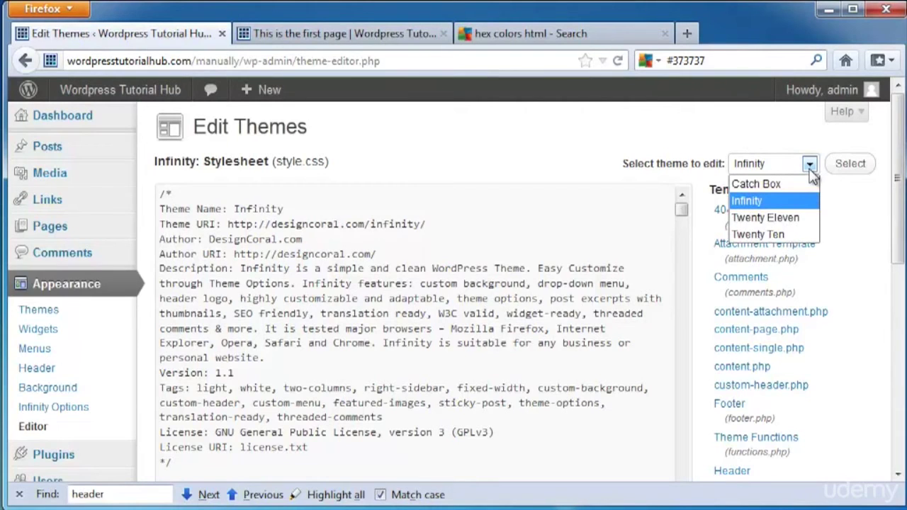
click(766, 204)
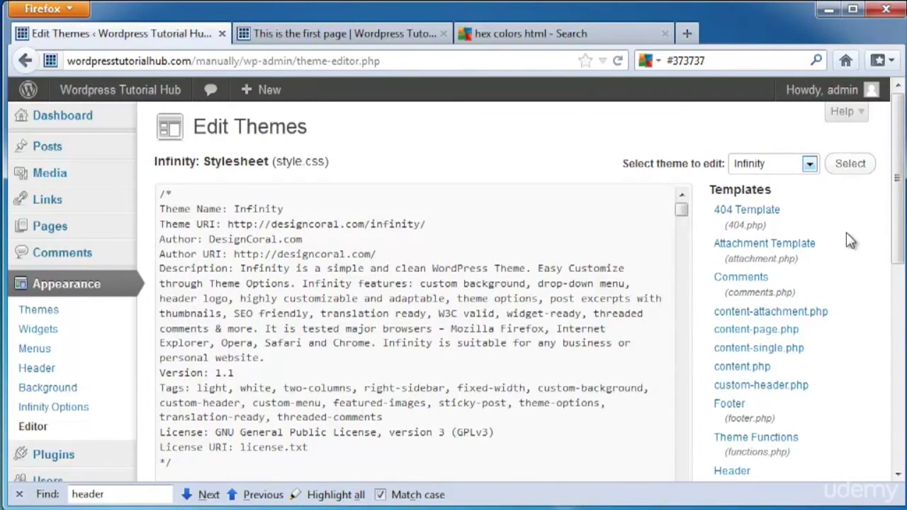
scroll(851, 248, down, 3)
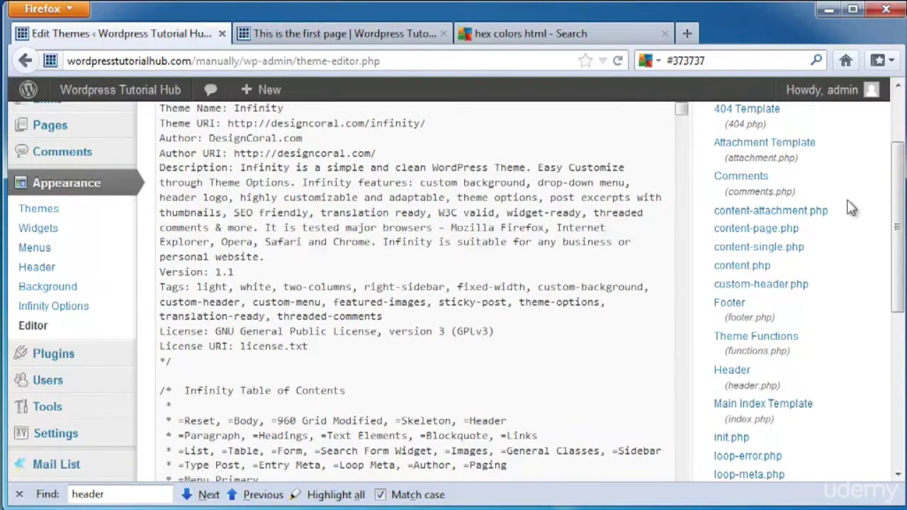
scroll(849, 339, down, 5)
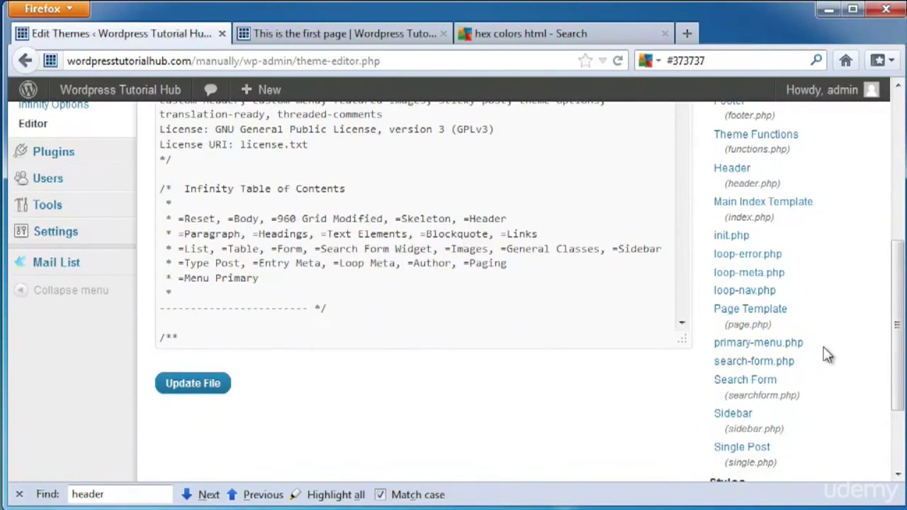
scroll(824, 351, down, 3)
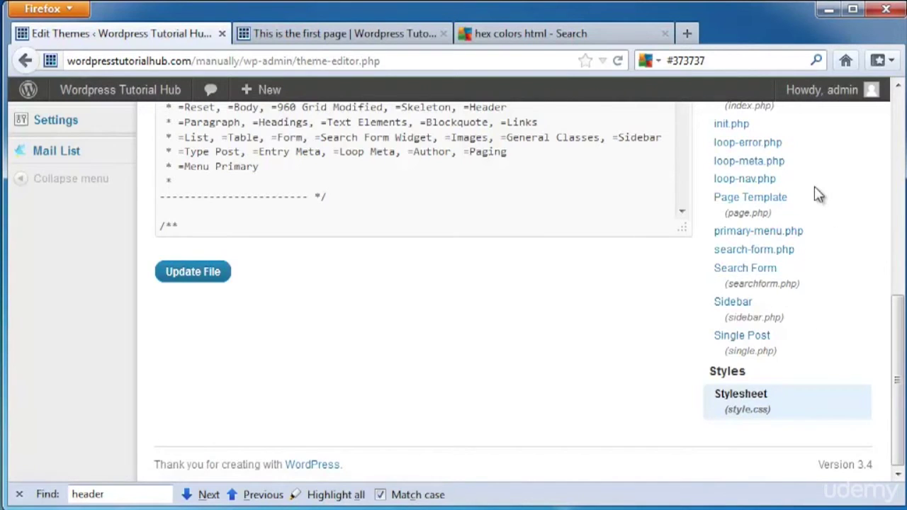
- Open Infinity's style.css in the theme editor, and examine the sidebar links on the live first page
click(750, 403)
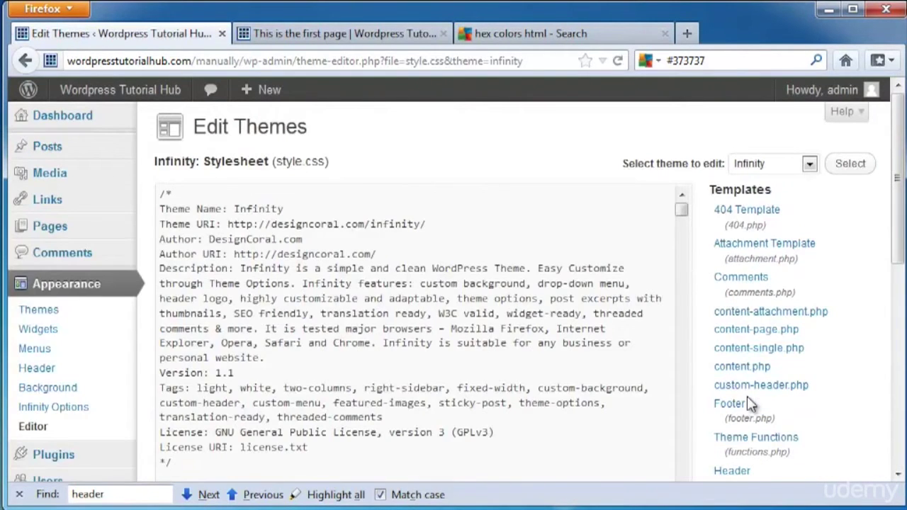
click(342, 27)
scroll(834, 342, down, 3)
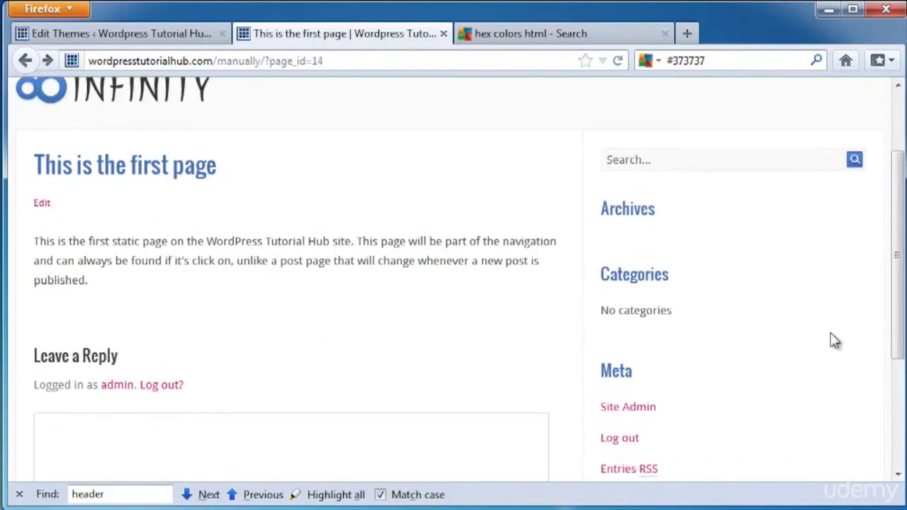
scroll(833, 341, down, 1)
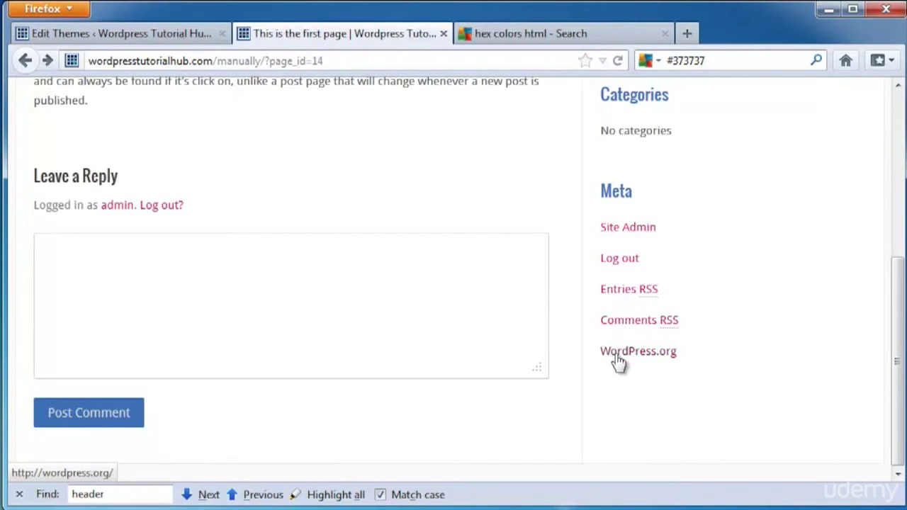
- View the live page's source code down to the sidebar's Meta widget, and minimize the source window
right_click(731, 221)
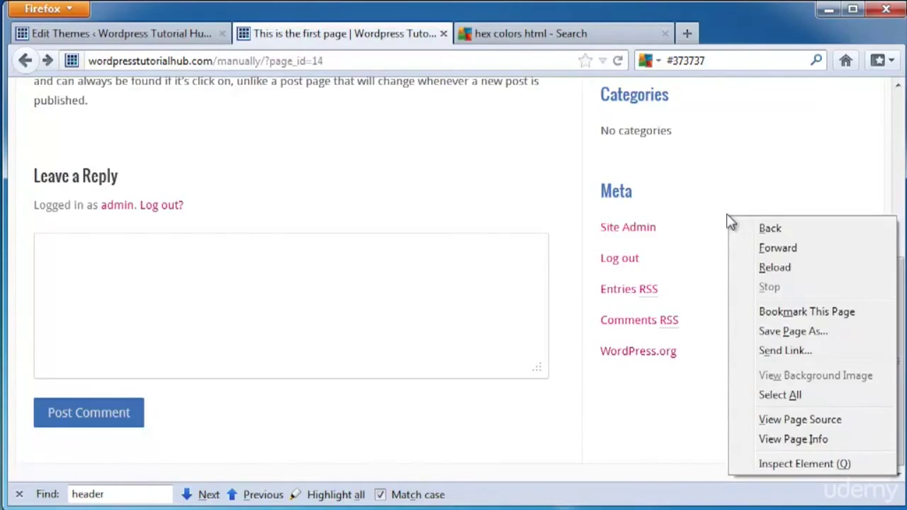
click(793, 421)
drag(593, 16, 578, 33)
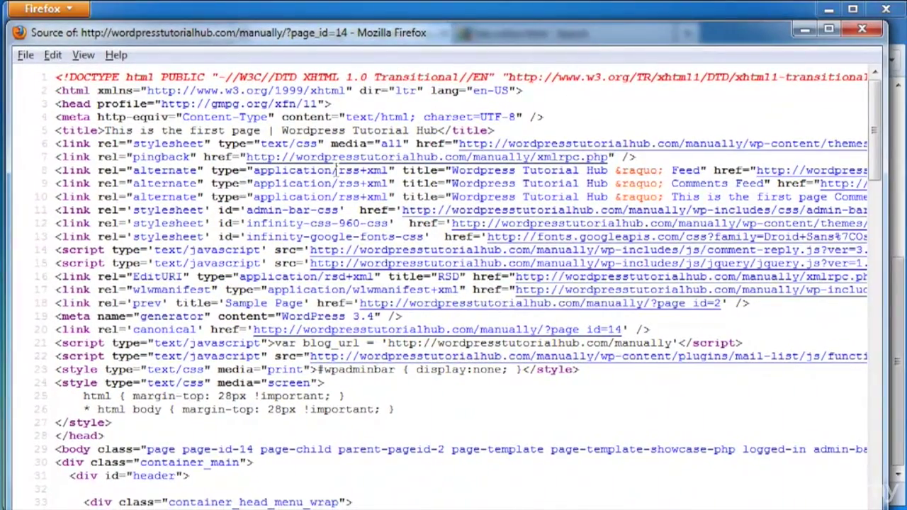
drag(873, 177, 877, 505)
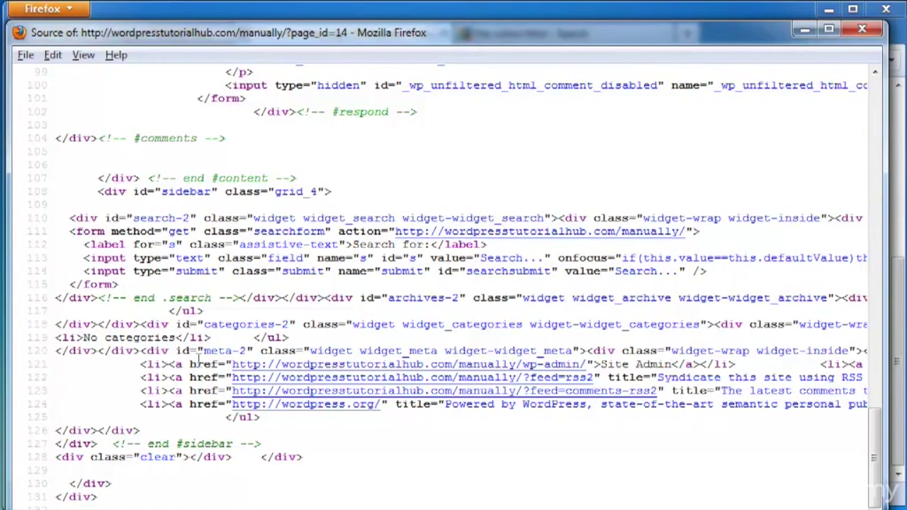
click(805, 29)
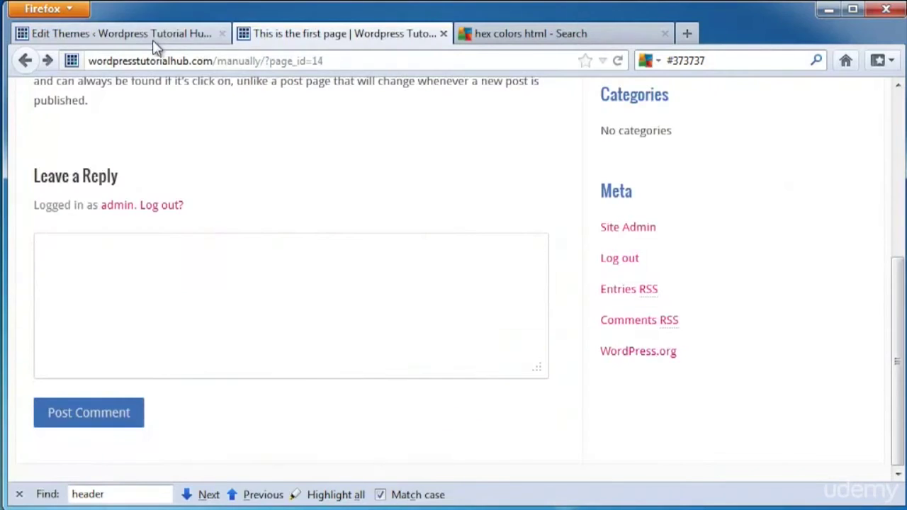
- Read through Infinity's style.css in the theme editor, from the table of contents to the link color rules
click(153, 39)
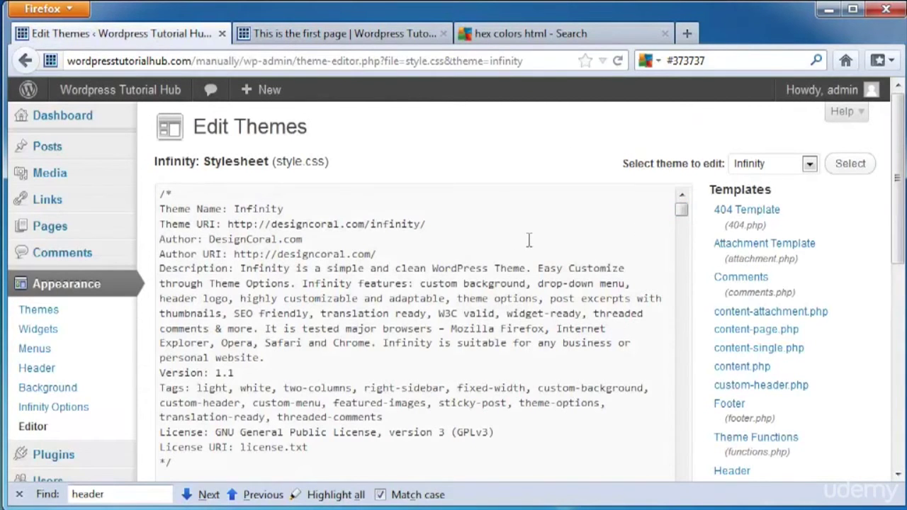
scroll(513, 297, down, 8)
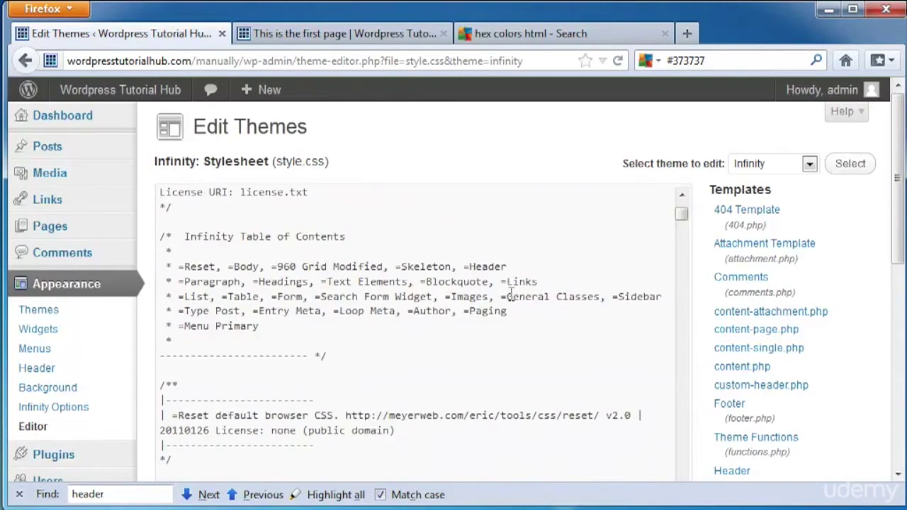
scroll(511, 295, down, 15)
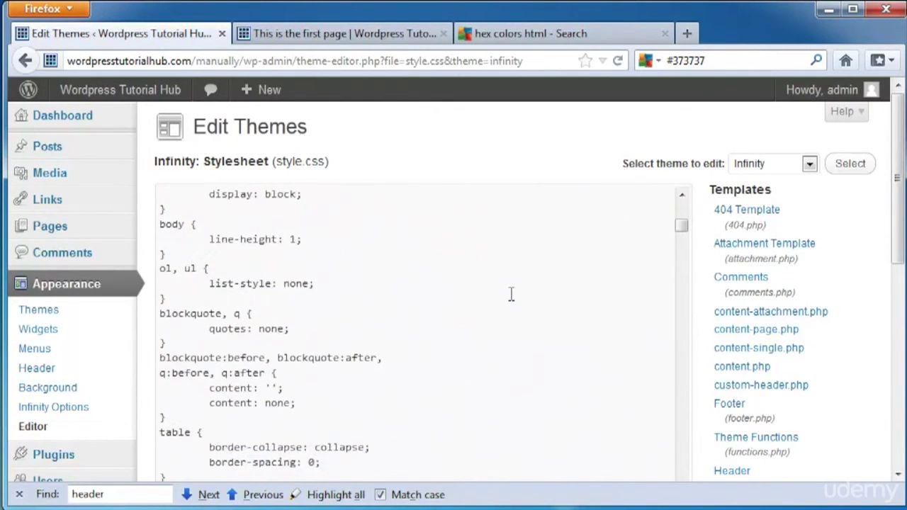
scroll(511, 295, down, 3)
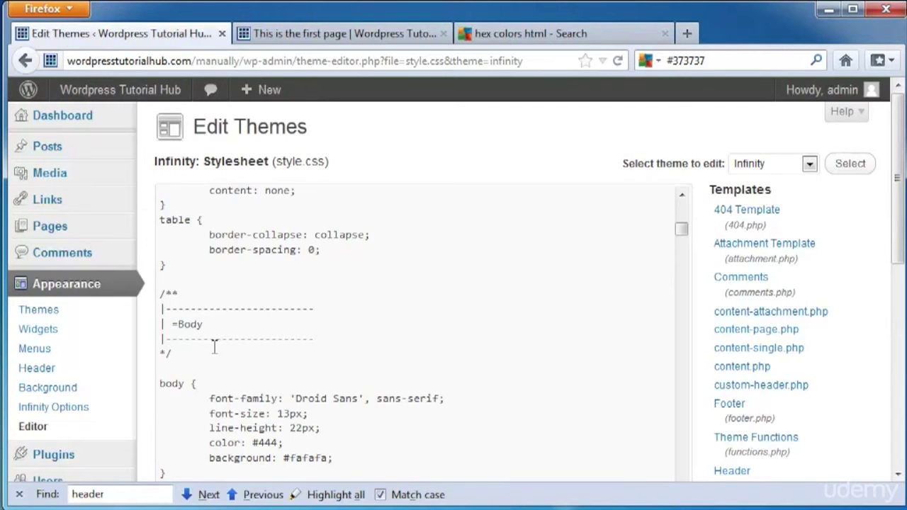
scroll(394, 370, down, 7)
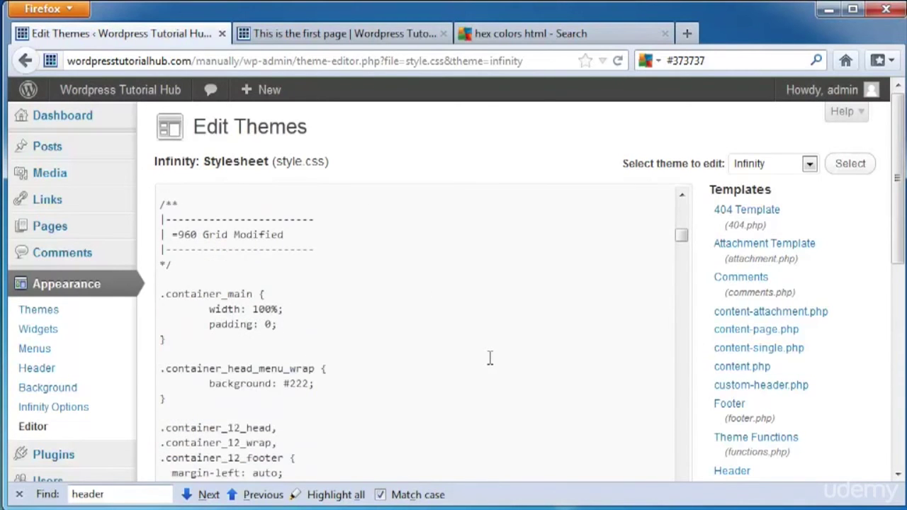
scroll(489, 358, down, 10)
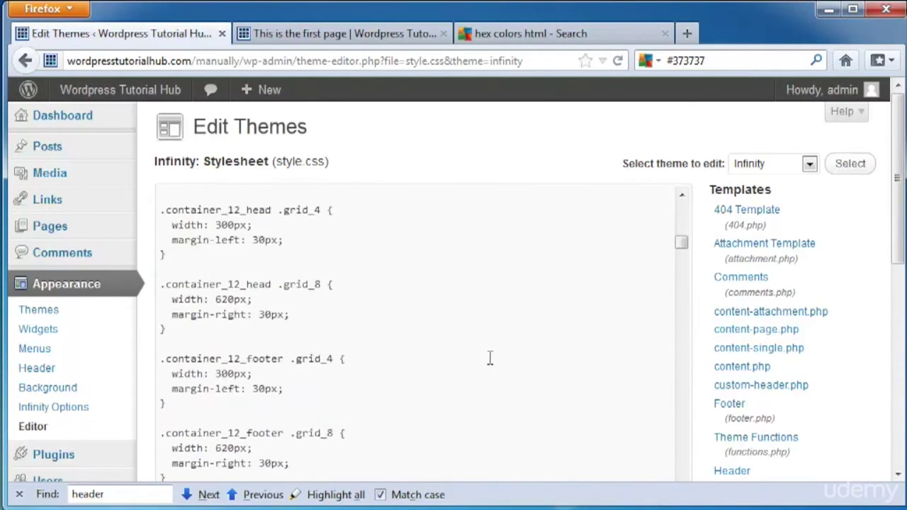
scroll(487, 358, down, 10)
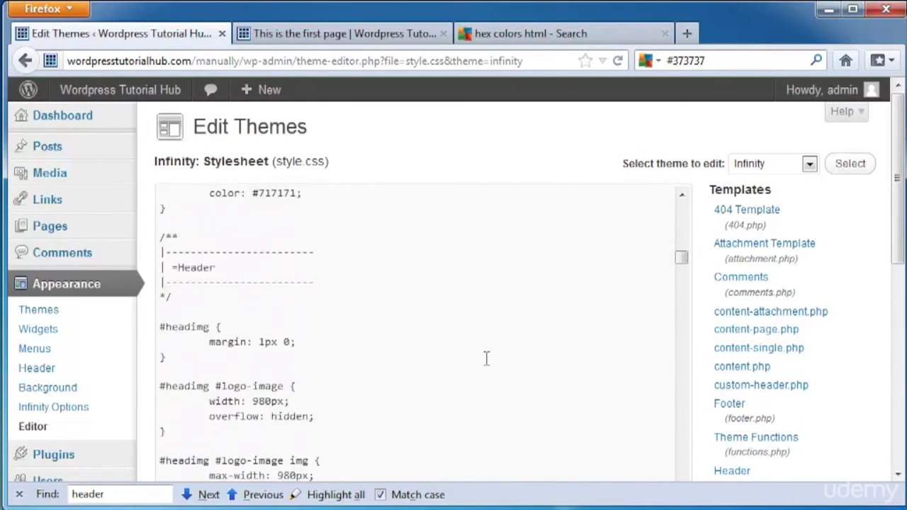
scroll(463, 350, down, 14)
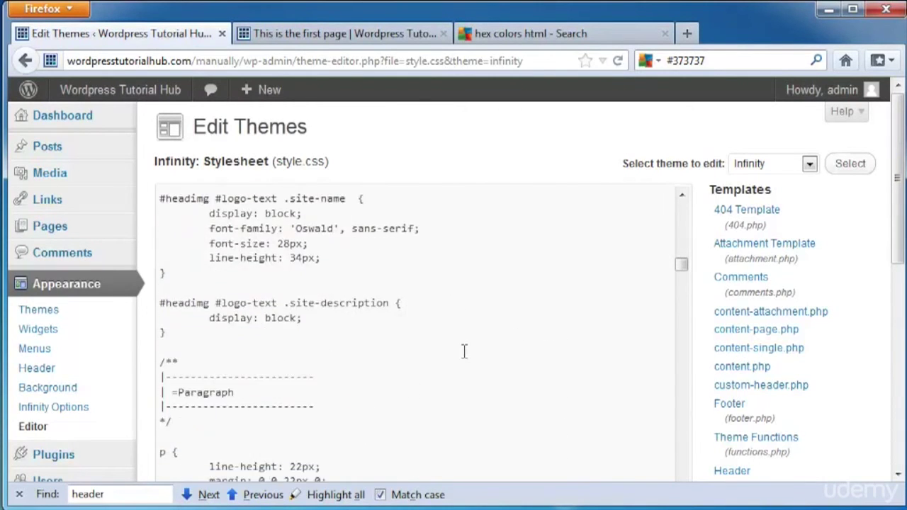
scroll(465, 352, down, 6)
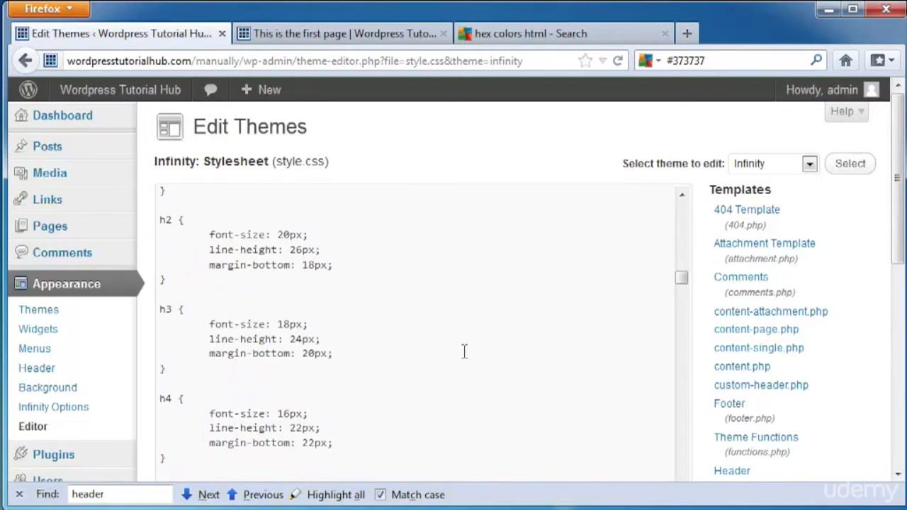
scroll(464, 352, down, 12)
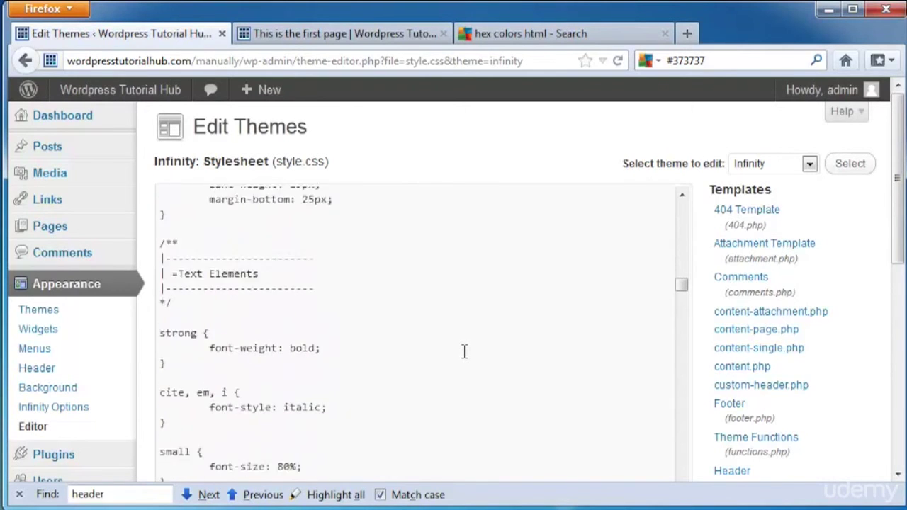
scroll(464, 352, down, 12)
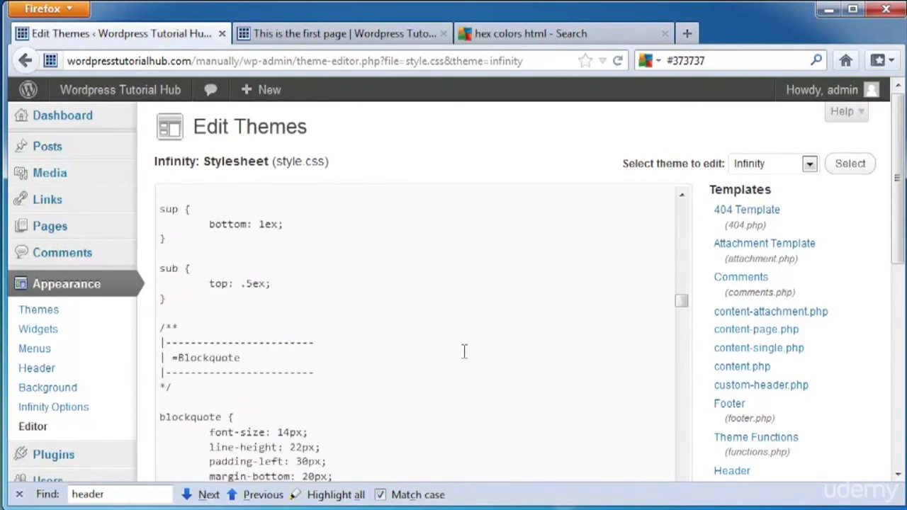
scroll(464, 352, down, 12)
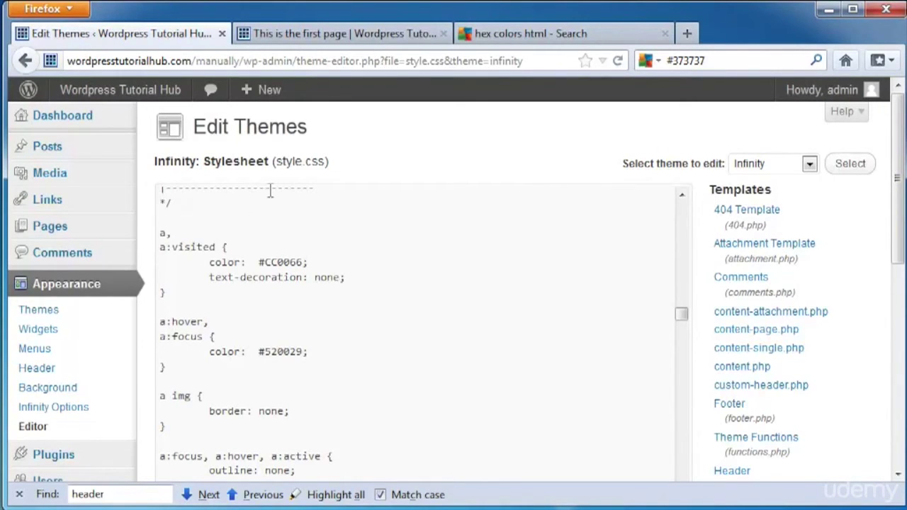
- Compare the link colors on the live page with the a:visited and a:hover rules in the stylesheet
click(357, 39)
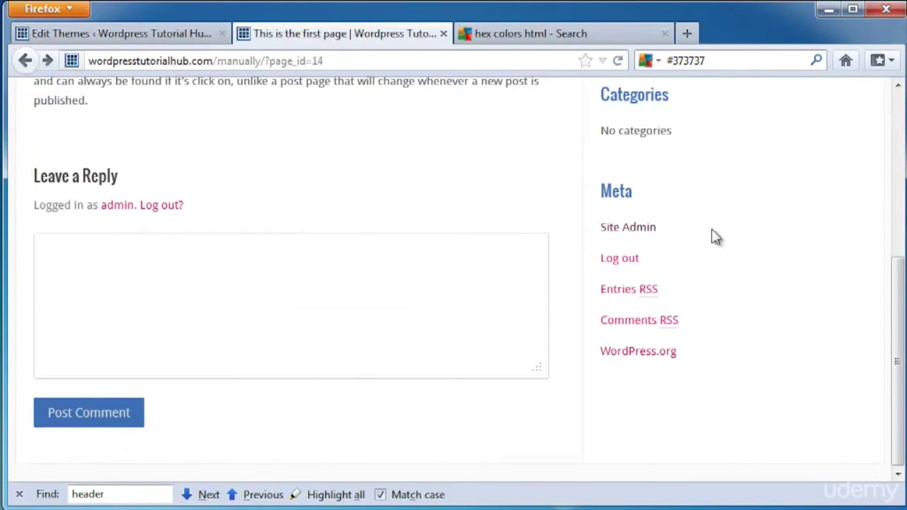
click(114, 34)
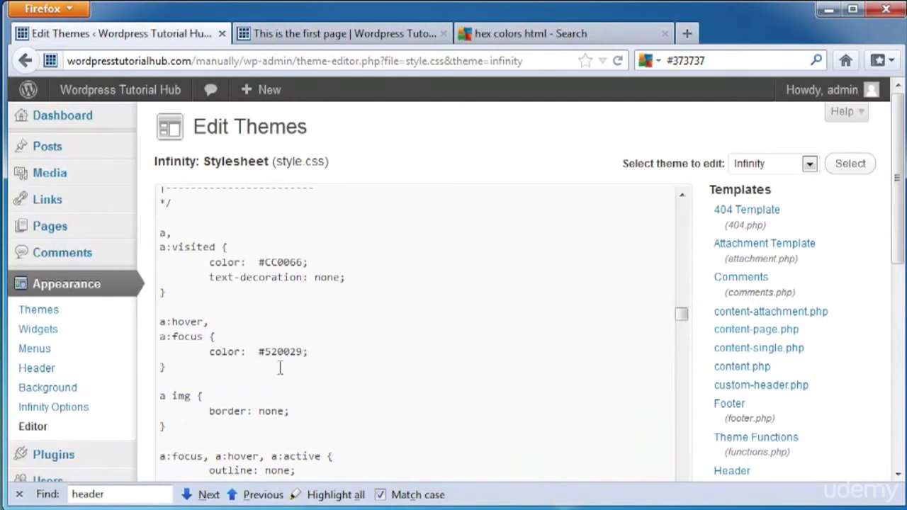
click(294, 34)
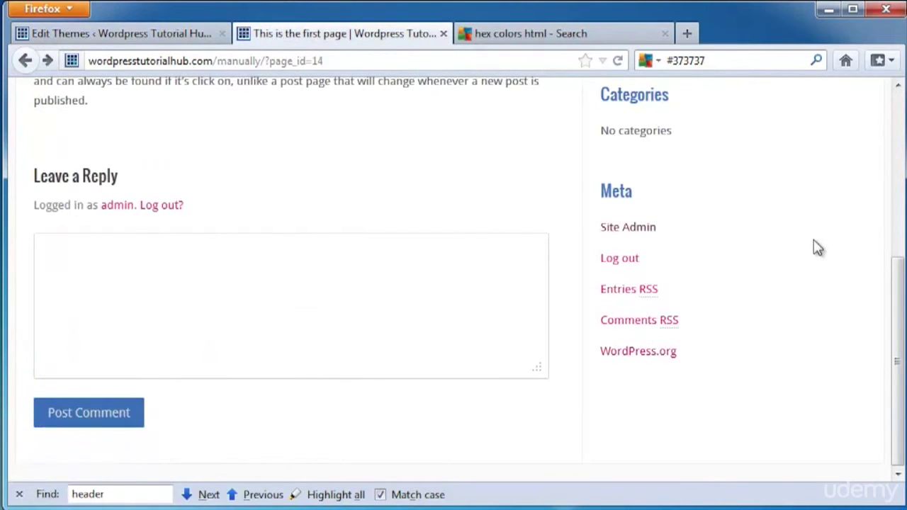
scroll(648, 187, up, 5)
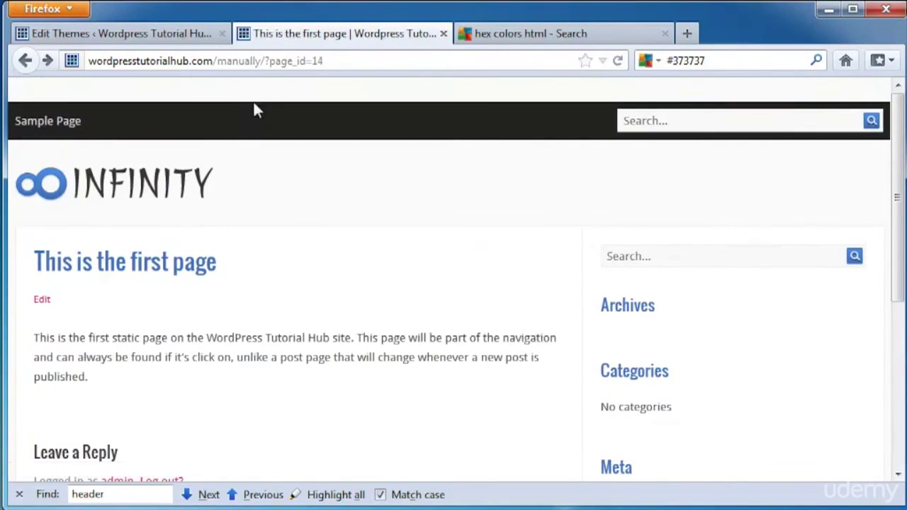
- Open the W3Schools HTML Color Picker from the hex colors search results and bring its color wheel into view
click(503, 30)
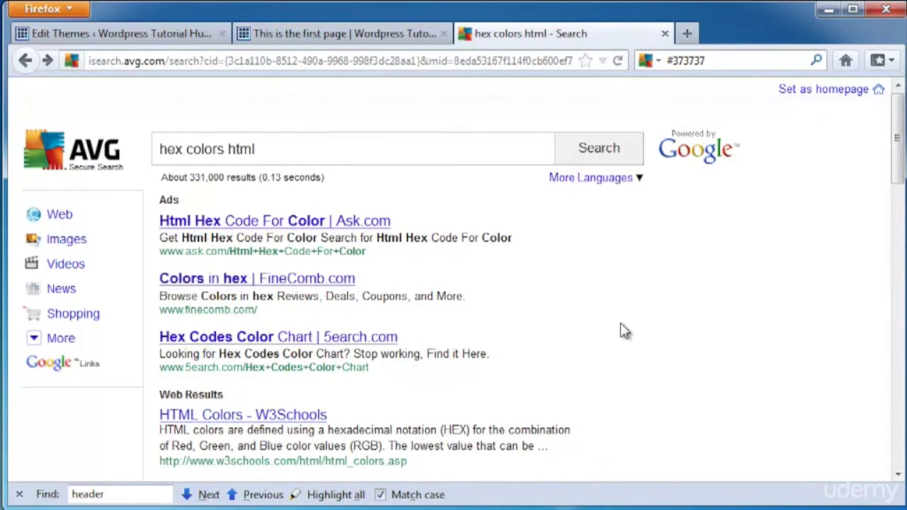
scroll(621, 330, down, 5)
click(226, 288)
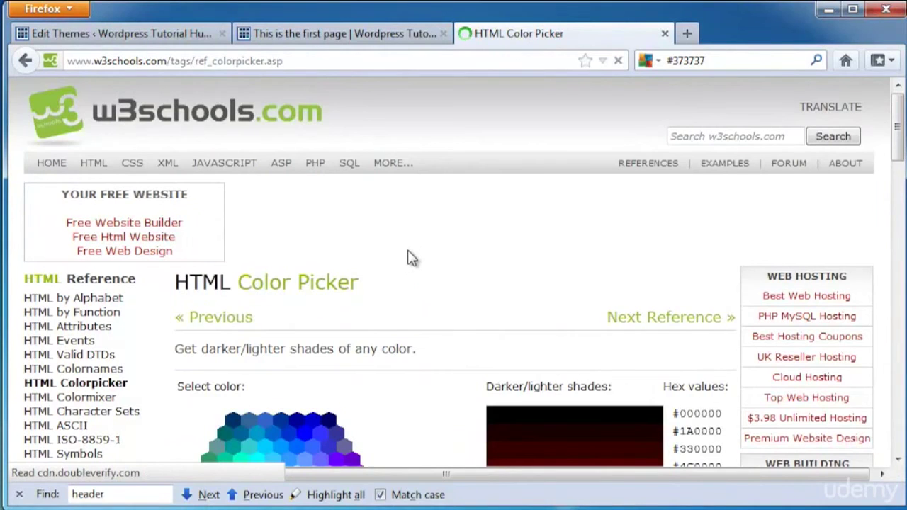
scroll(407, 258, down, 6)
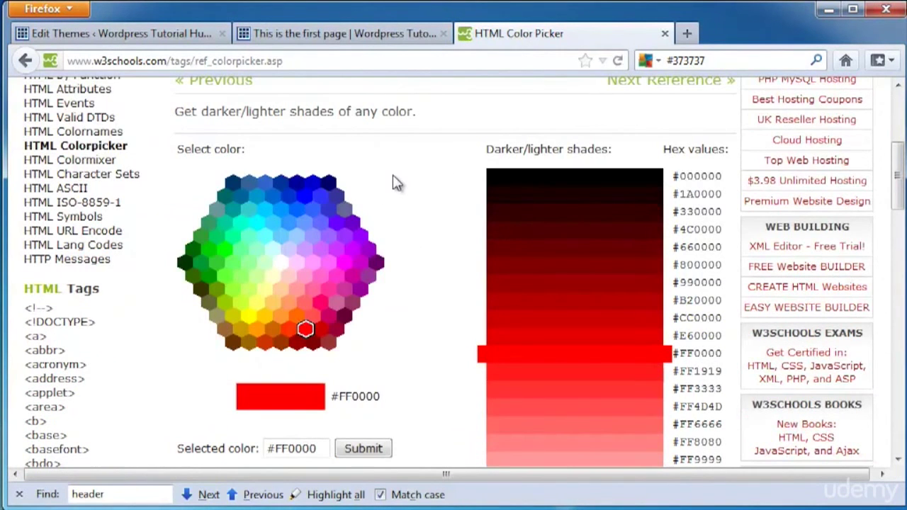
- Pick the dark blue color #000099 in the color picker and copy its hex value
click(301, 187)
drag(723, 354, 675, 348)
right_click(686, 349)
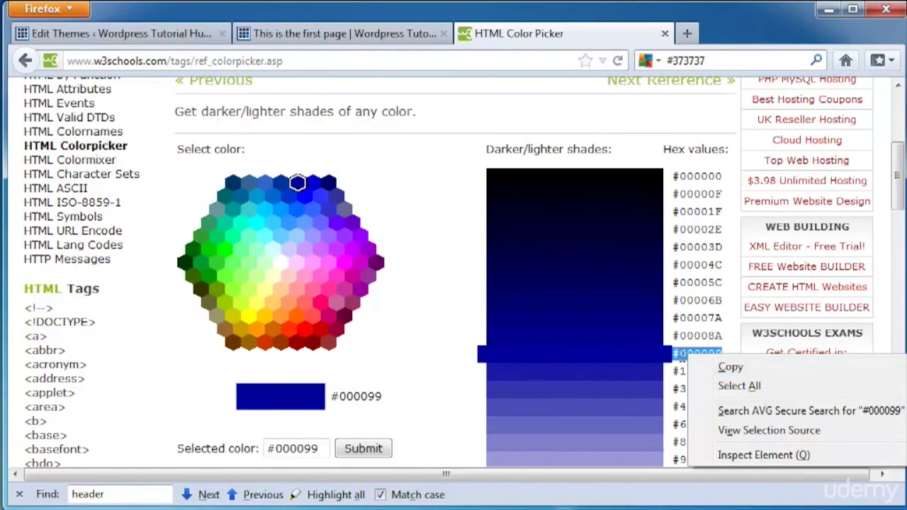
click(730, 367)
- In Infinity's style.css, set the a:hover, a:focus color to #000099 and update the file
click(157, 33)
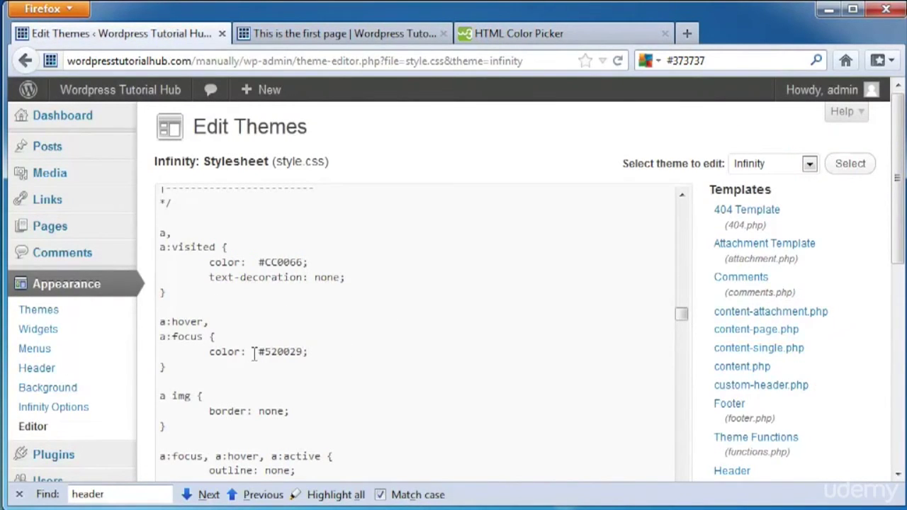
drag(260, 352, 306, 351)
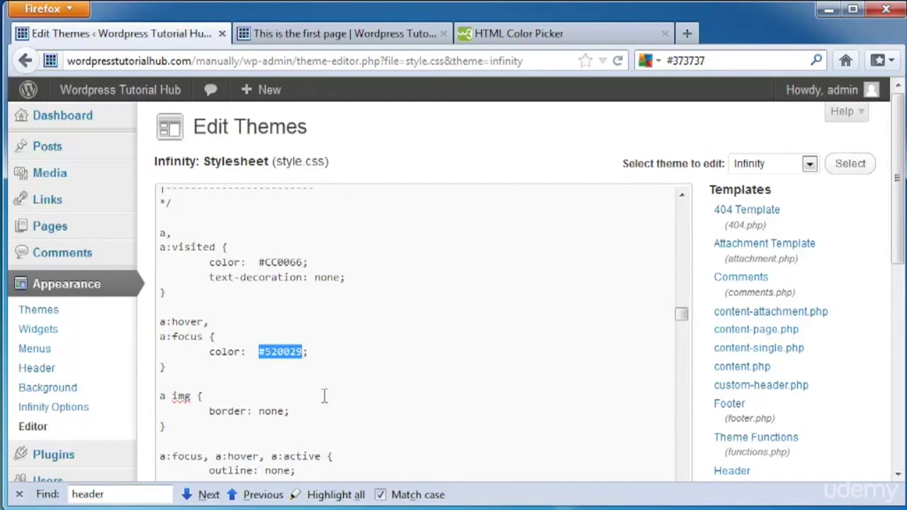
key(ctrl+v)
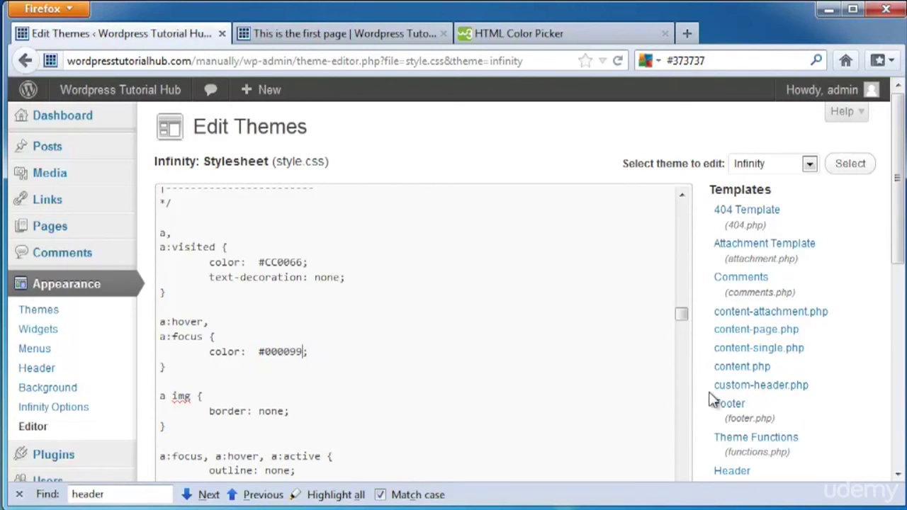
scroll(708, 403, down, 5)
click(195, 384)
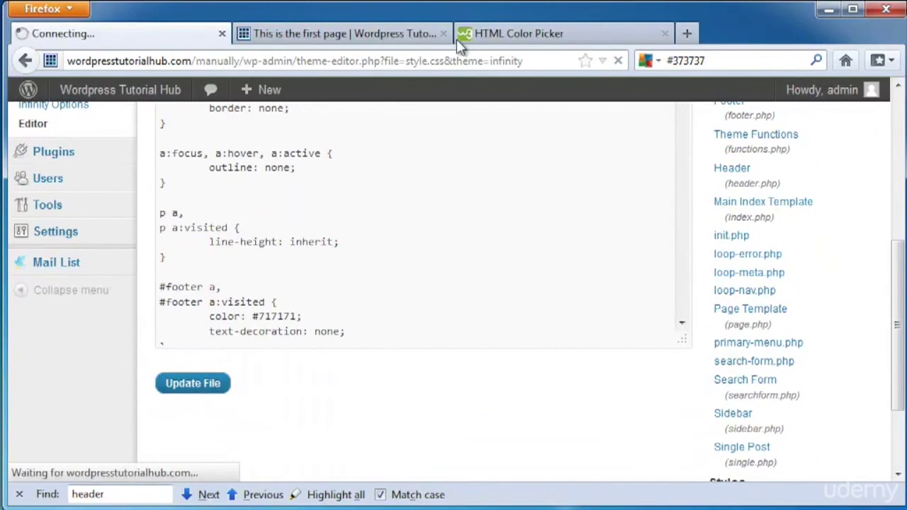
- Reload the live page, check the hover color of the Meta links, and return to the HTML Color Picker
click(344, 37)
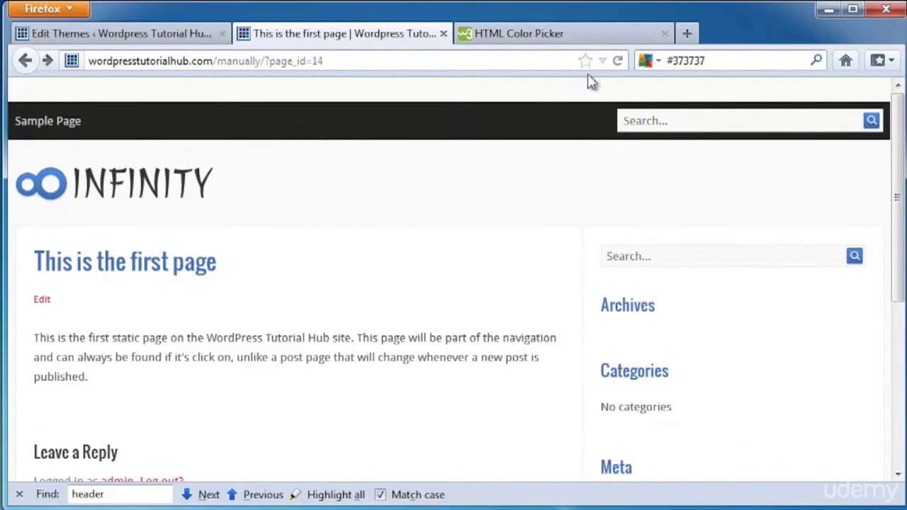
click(618, 62)
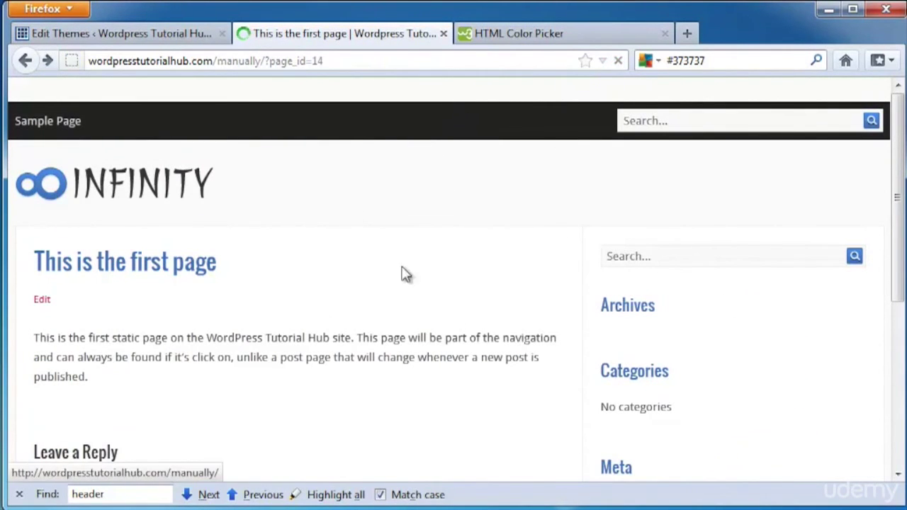
scroll(376, 279, down, 4)
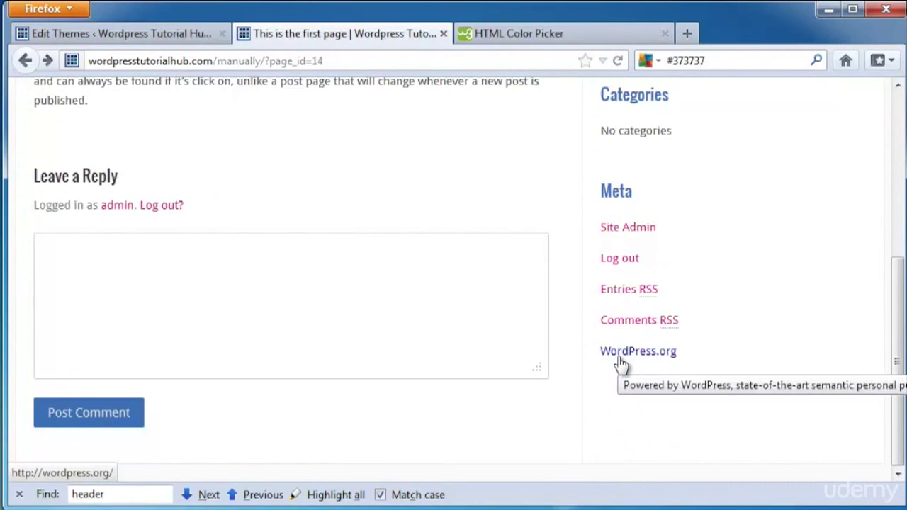
click(506, 37)
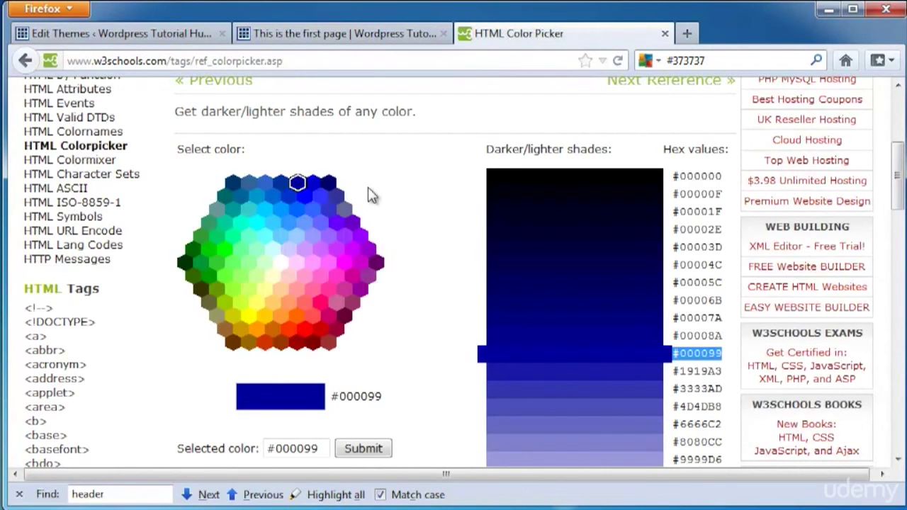
- Pick the light blue color #3399FF in the color picker and copy its hex value
click(289, 223)
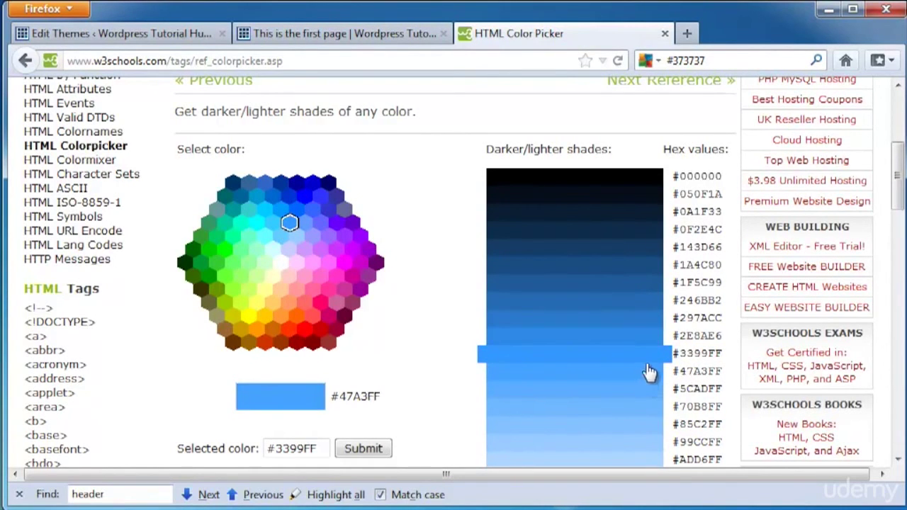
drag(730, 352, 673, 352)
right_click(707, 363)
click(736, 369)
- In Infinity's style.css, set the a, a:visited link color to #3399FF and update the file
click(120, 30)
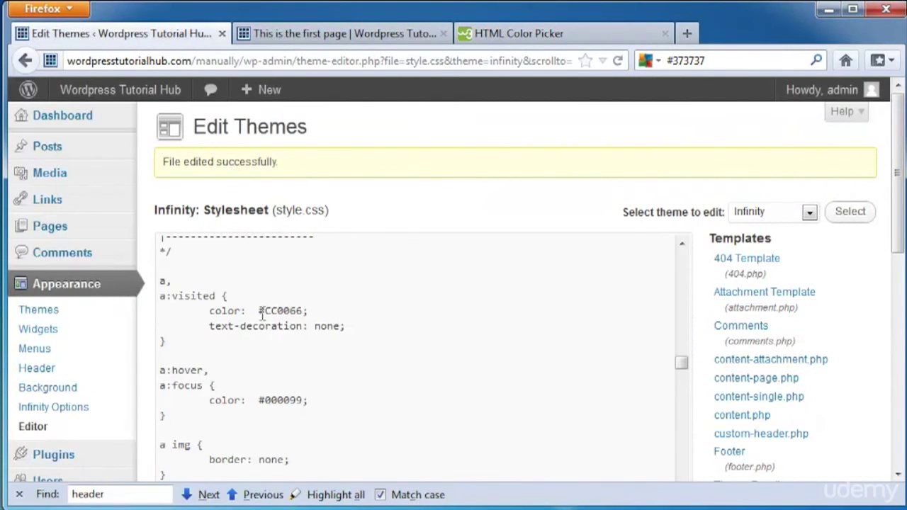
drag(260, 312, 296, 312)
key(ctrl+v)
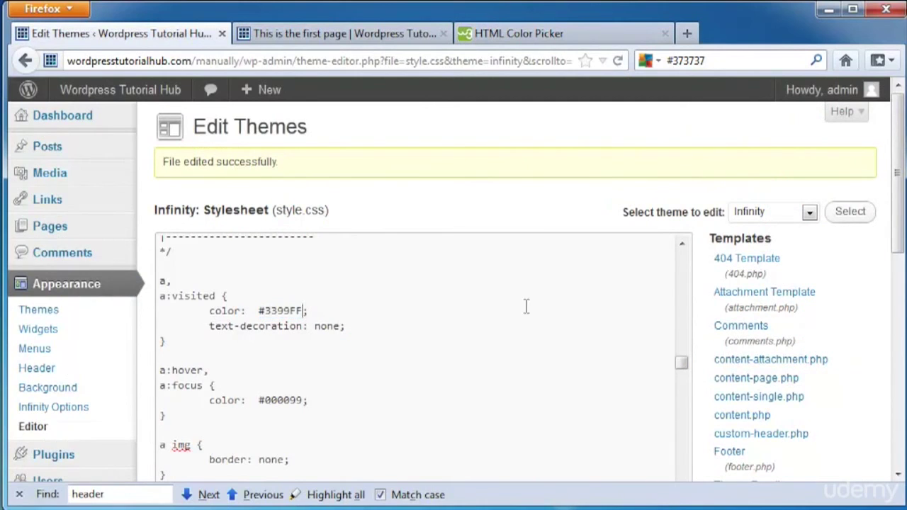
scroll(709, 365, down, 5)
click(192, 430)
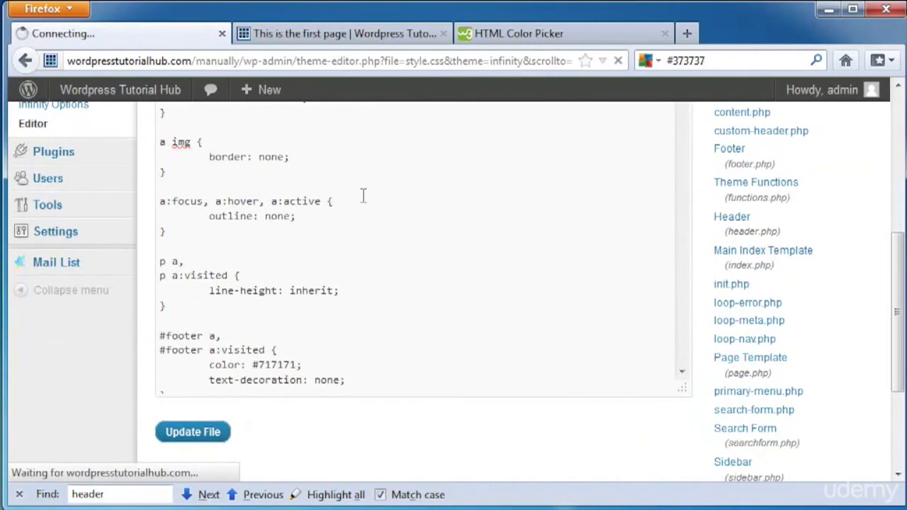
- Reload the live page, check the link colors in the content and sidebar, and return to the WordPress theme editor
click(369, 36)
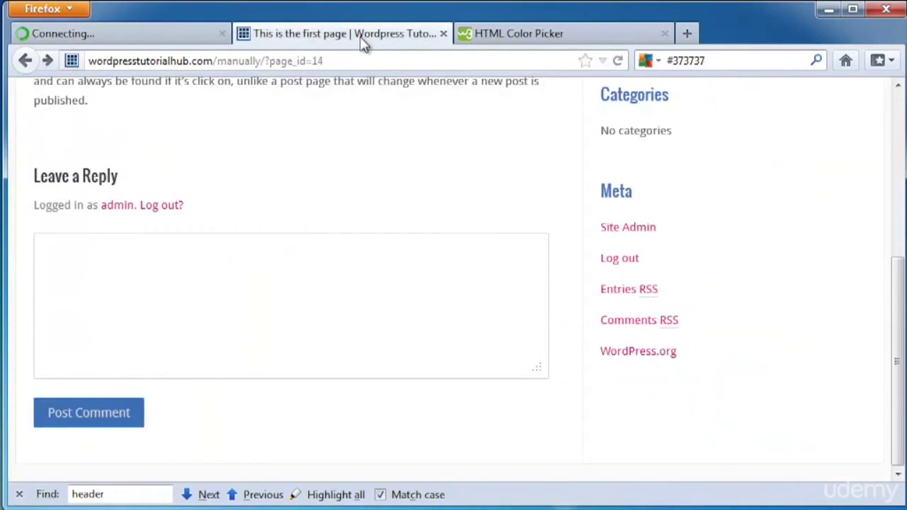
click(617, 61)
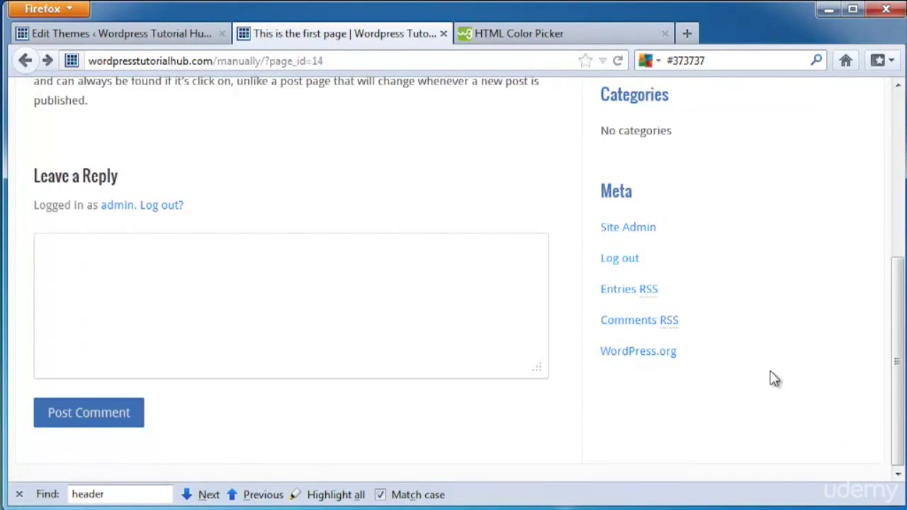
scroll(772, 378, up, 5)
scroll(709, 355, down, 3)
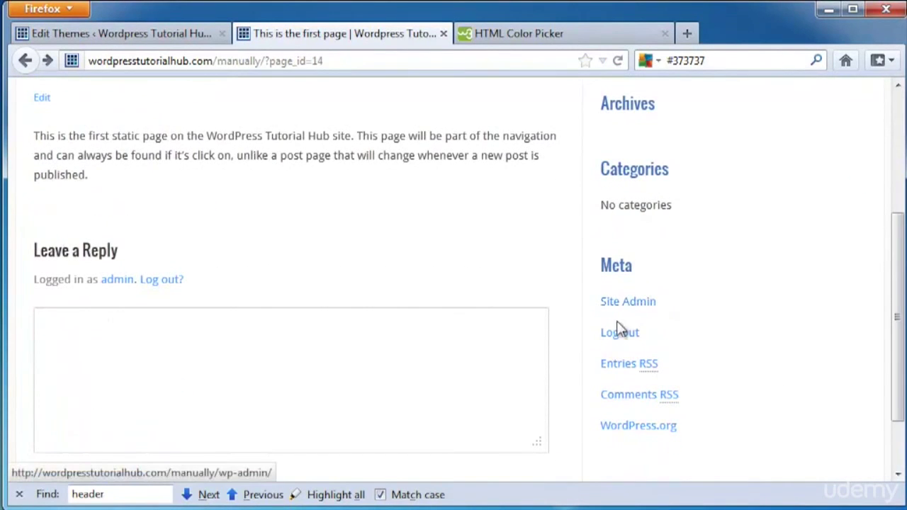
scroll(700, 343, up, 3)
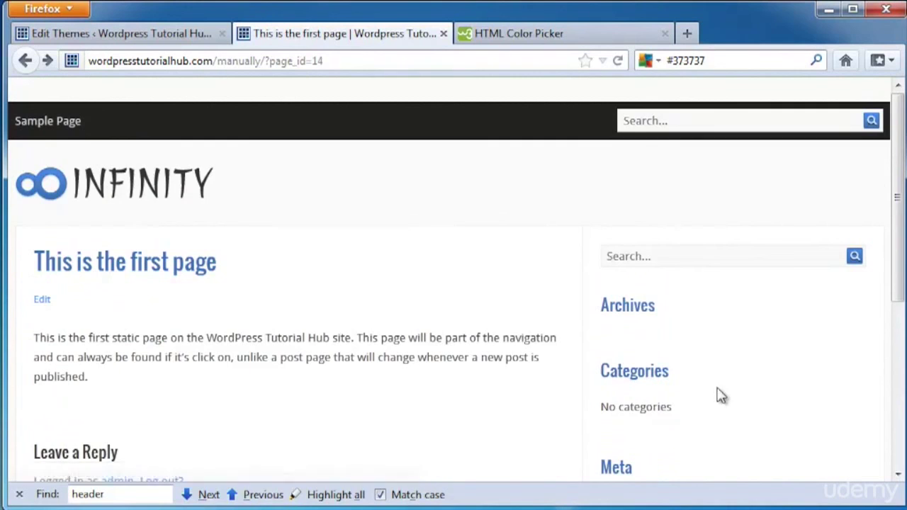
scroll(720, 396, down, 4)
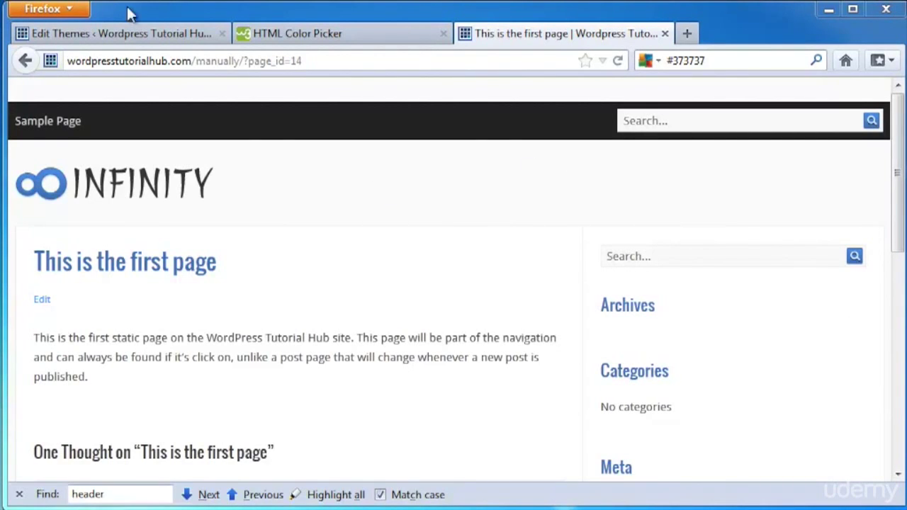
click(107, 33)
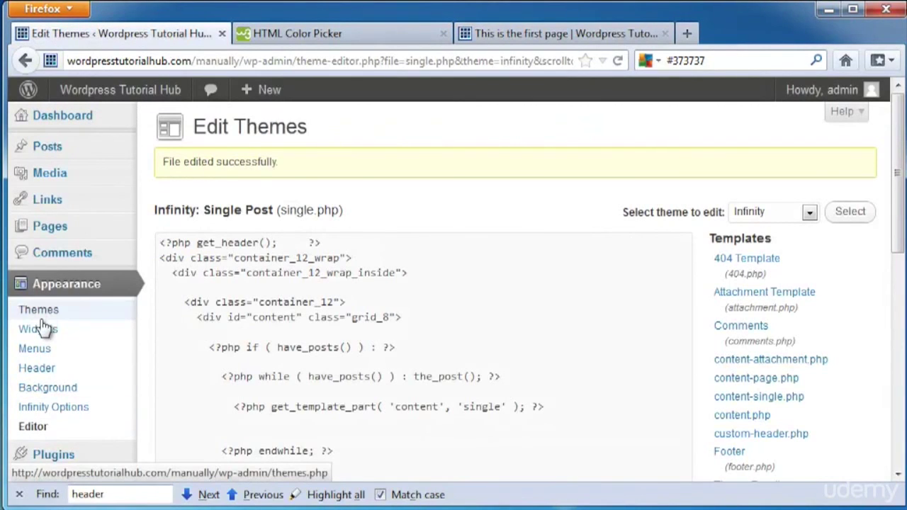